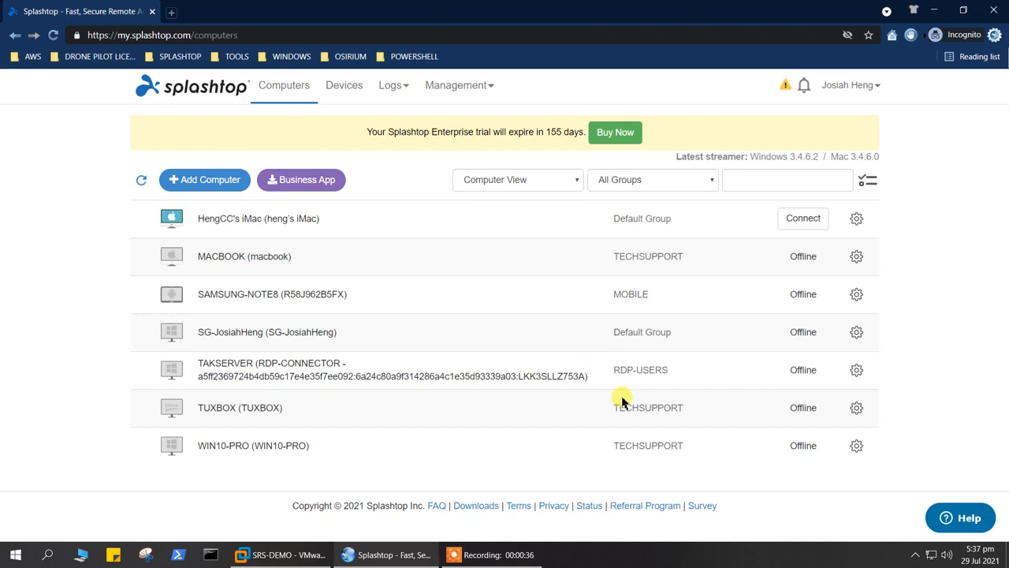
Step: Open the Management menu from the Computers page
left_click(477, 96)
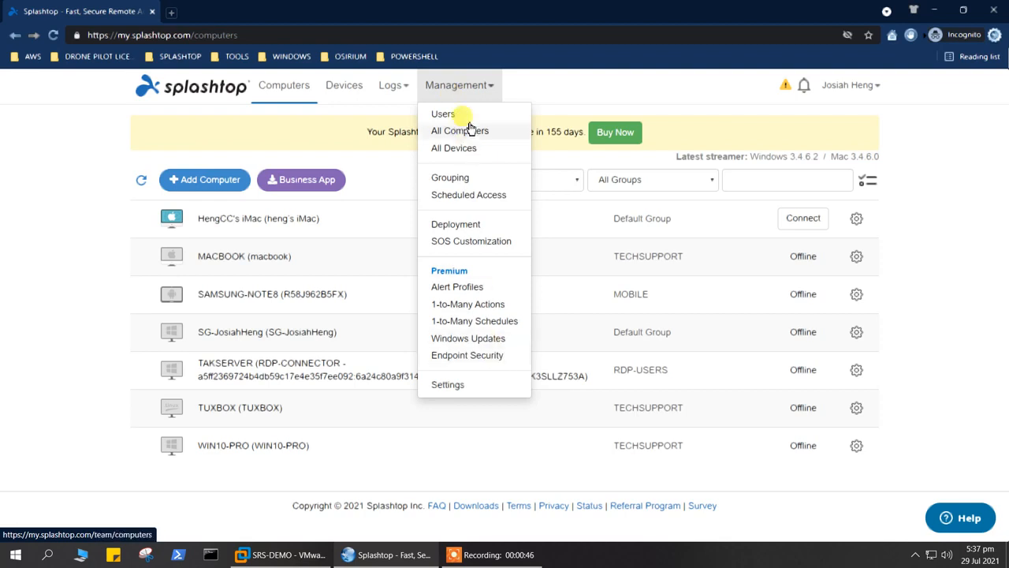
Step: Go to the Grouping page, start a new group, then cancel without creating it
left_click(459, 177)
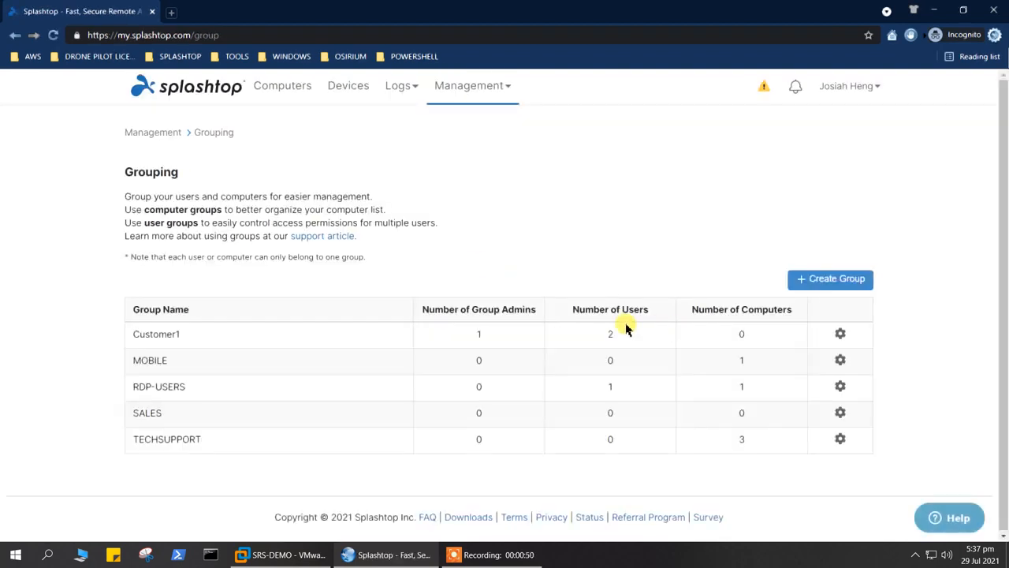
left_click(846, 282)
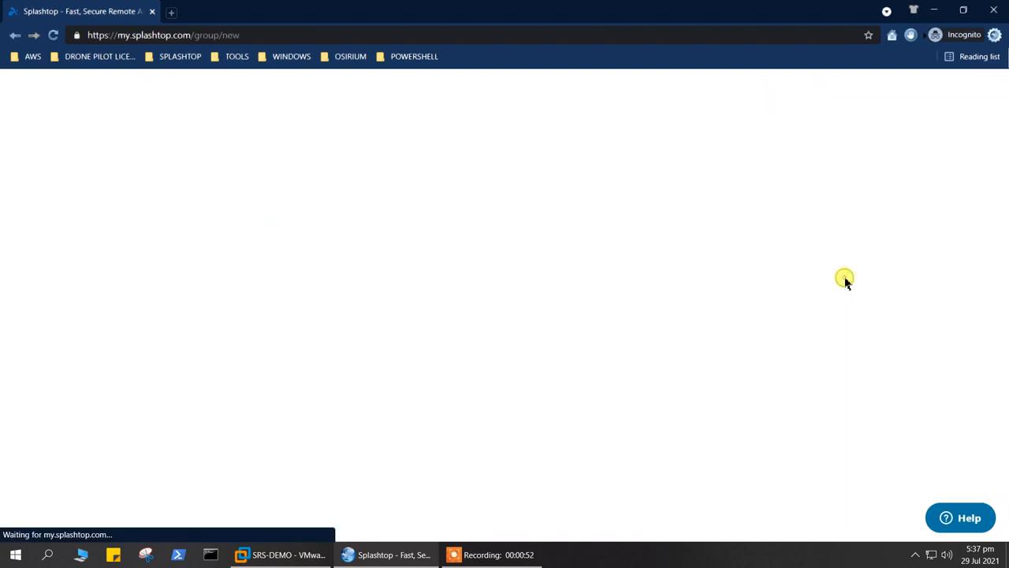
left_click(455, 204)
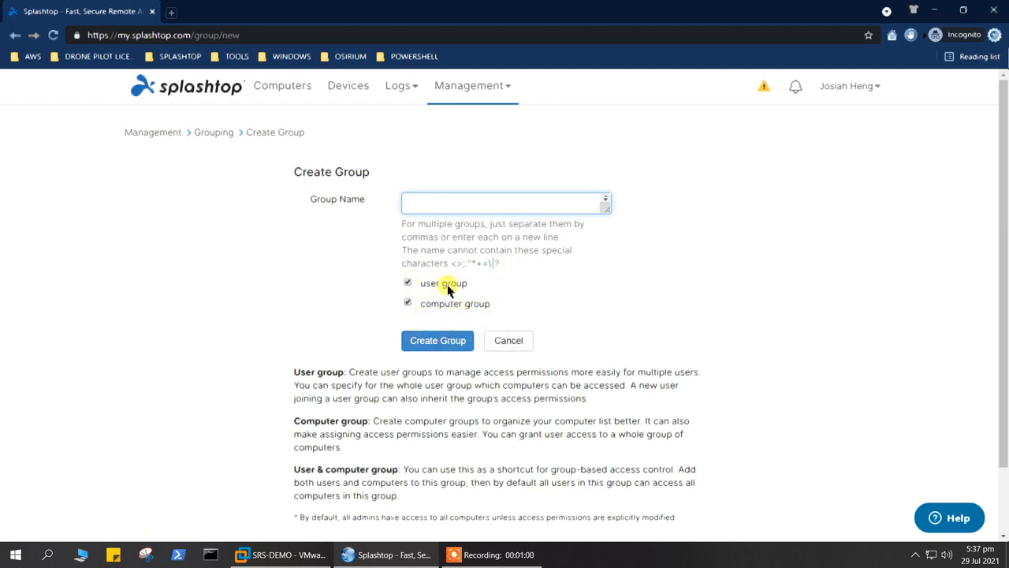
left_click(525, 350)
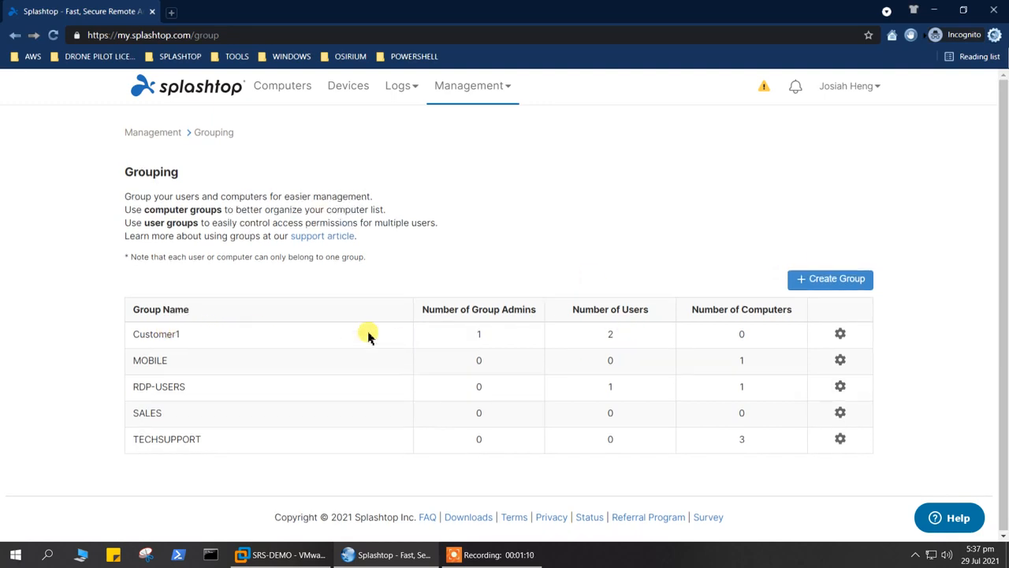
left_click(471, 84)
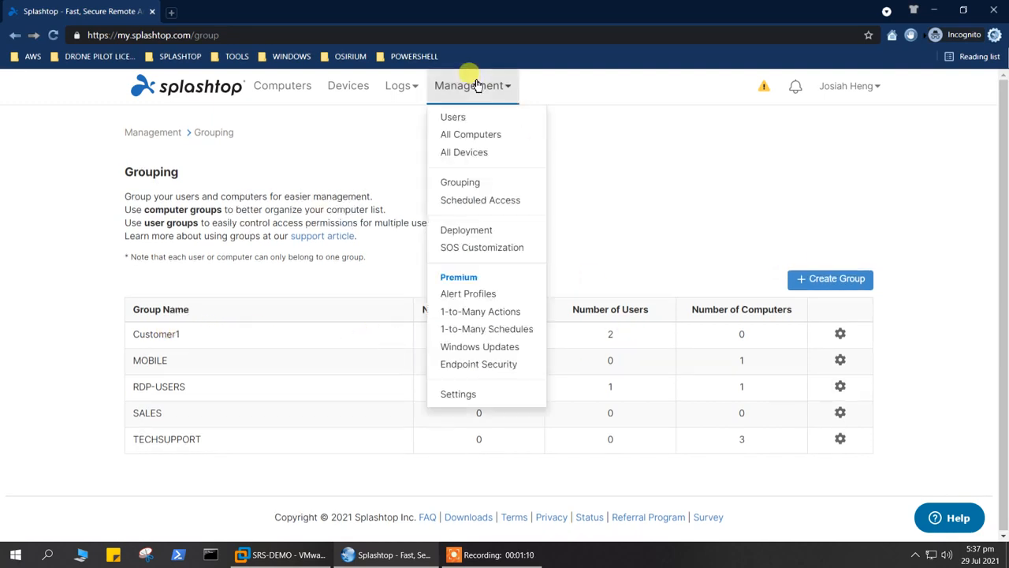
Step: Open the Users list and scroll to review Customer1's group admin and member accounts
left_click(463, 120)
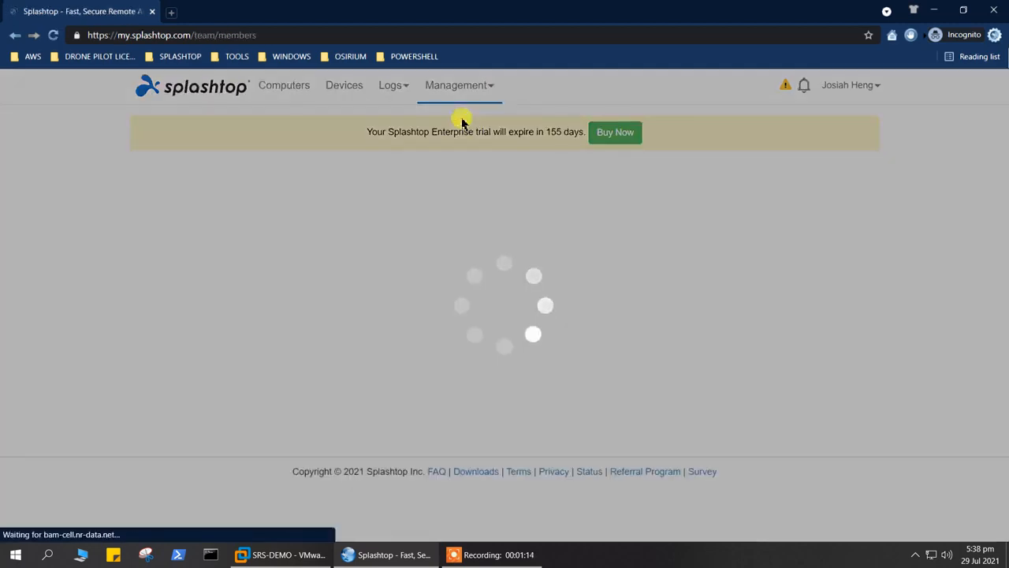
scroll(608, 328, "down", 1)
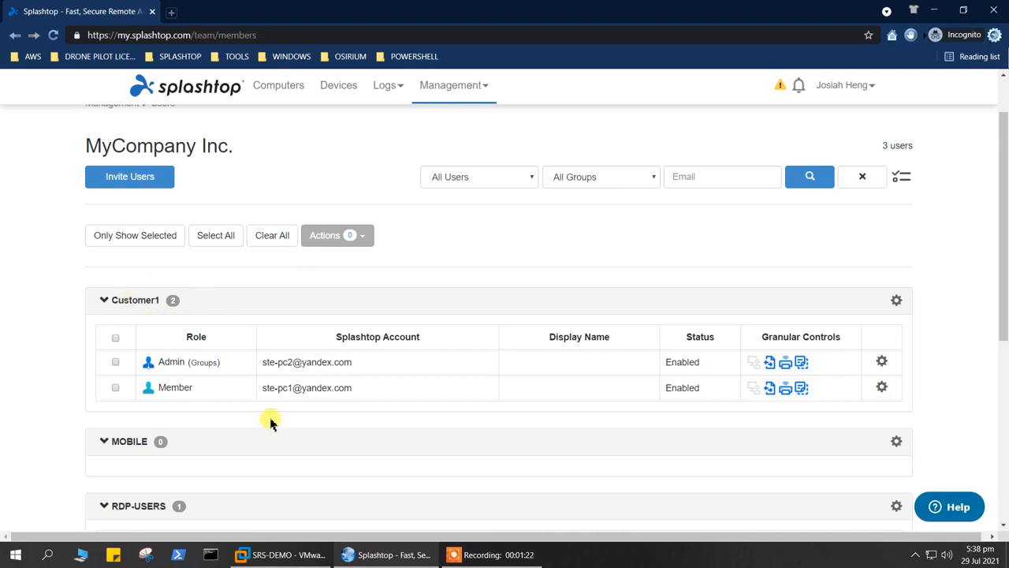
scroll(134, 398, "down", 2)
scroll(95, 386, "up", 2)
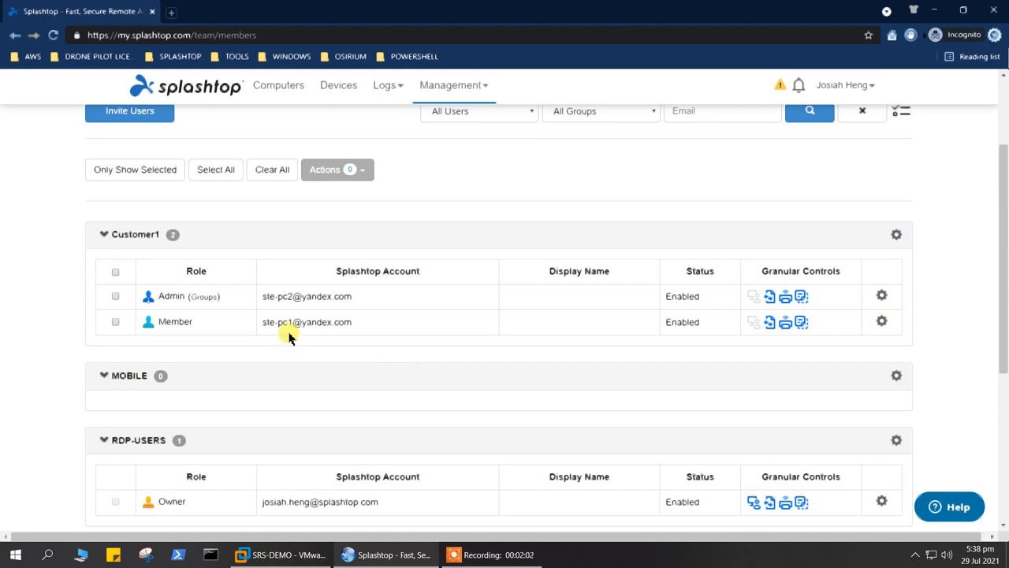
Step: Inspect the Customer1 member's role settings and close them unchanged
left_click(888, 321)
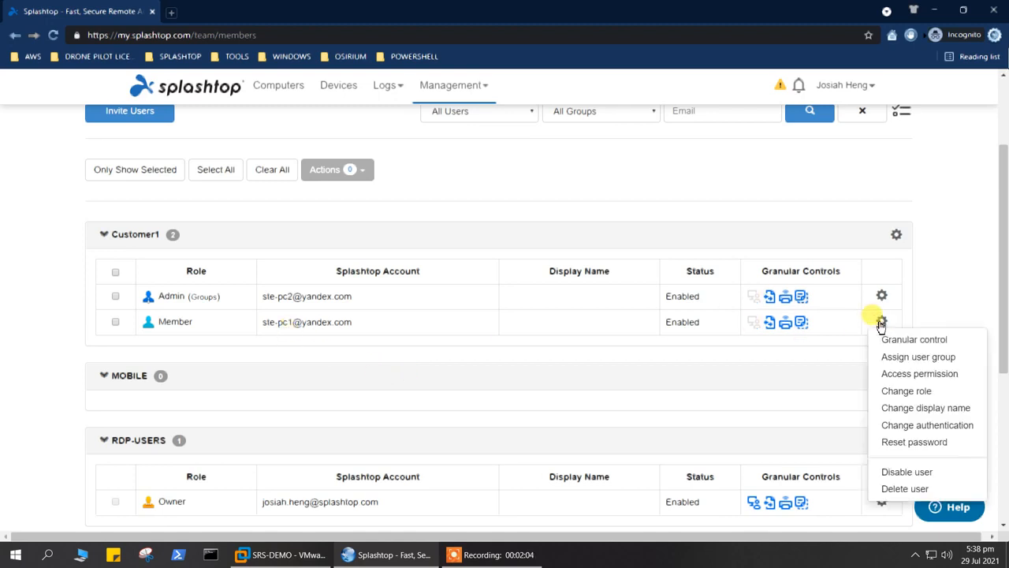
left_click(920, 391)
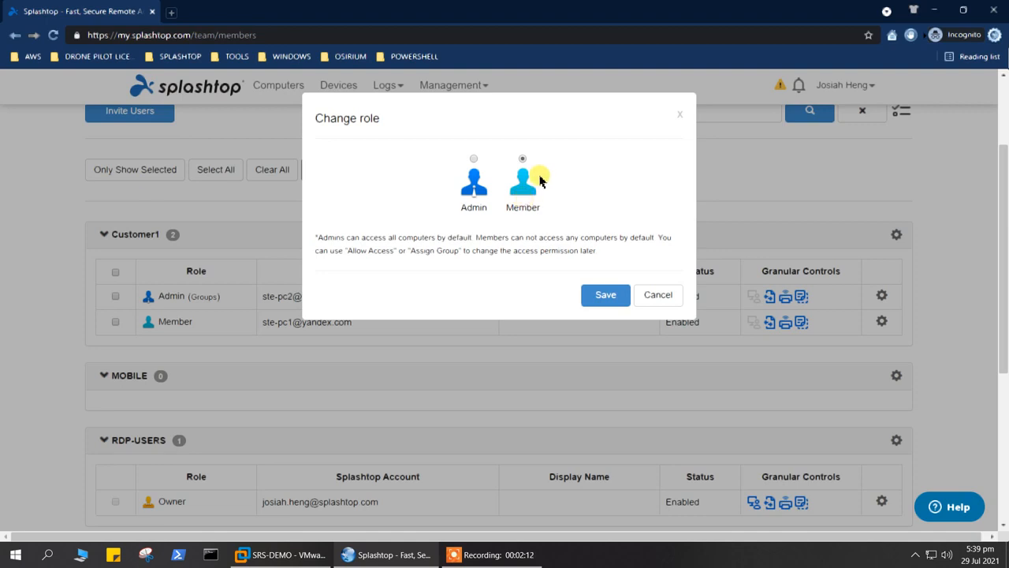
left_click(658, 296)
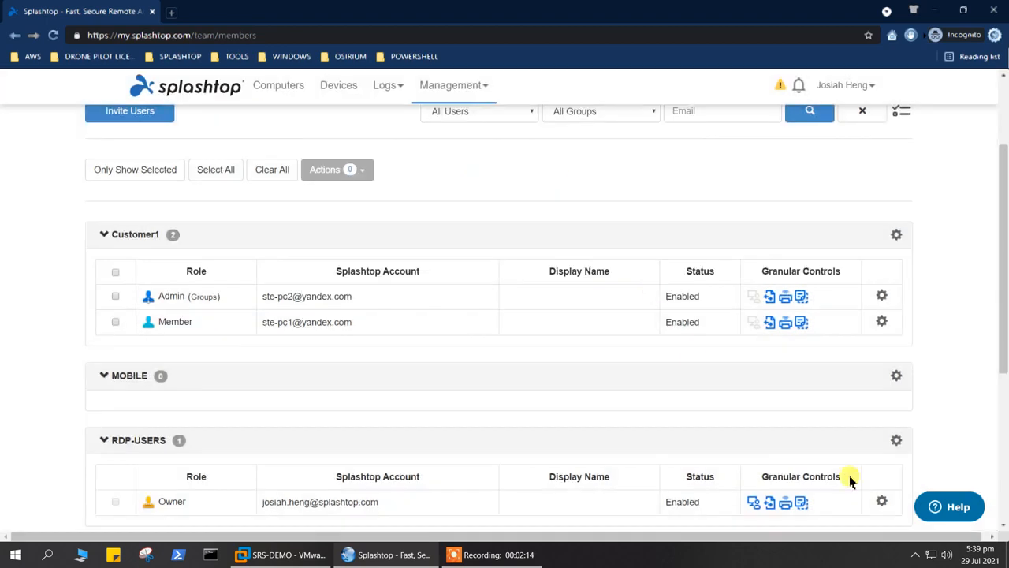
Step: Keep the admin account as a group-specific admin for Customer1 only and save the role
left_click(882, 295)
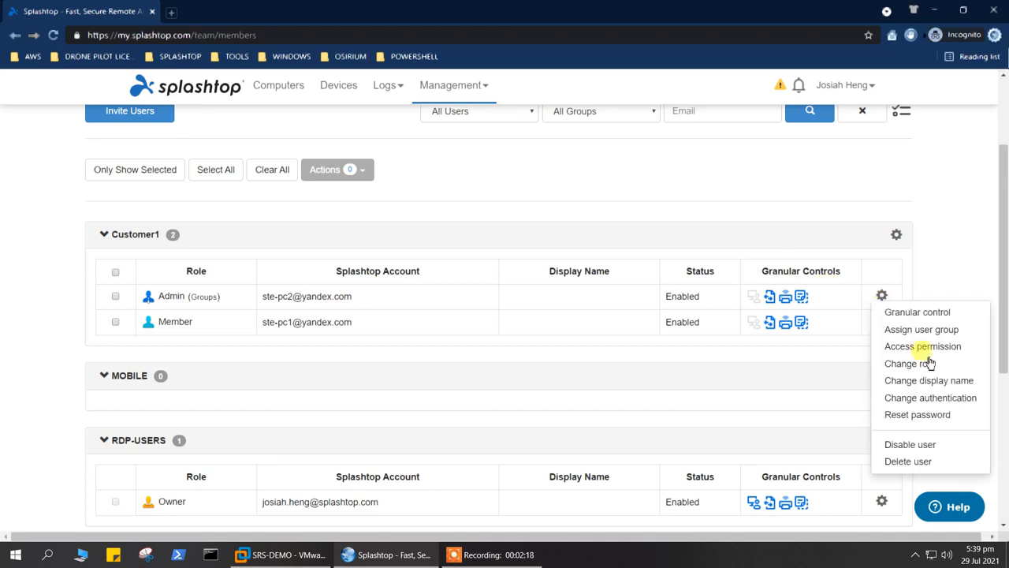
left_click(931, 368)
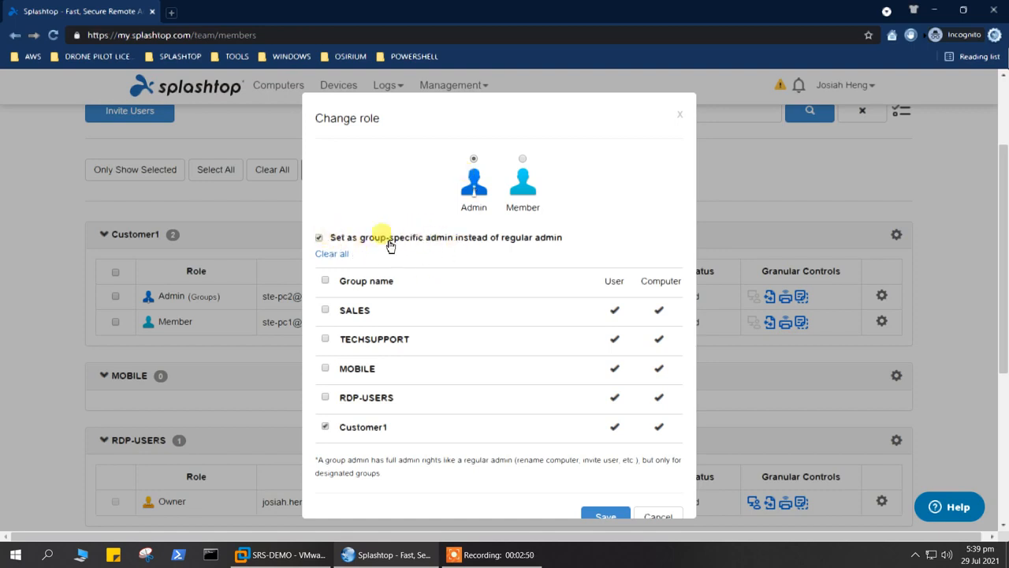
left_click(319, 239)
left_click(319, 240)
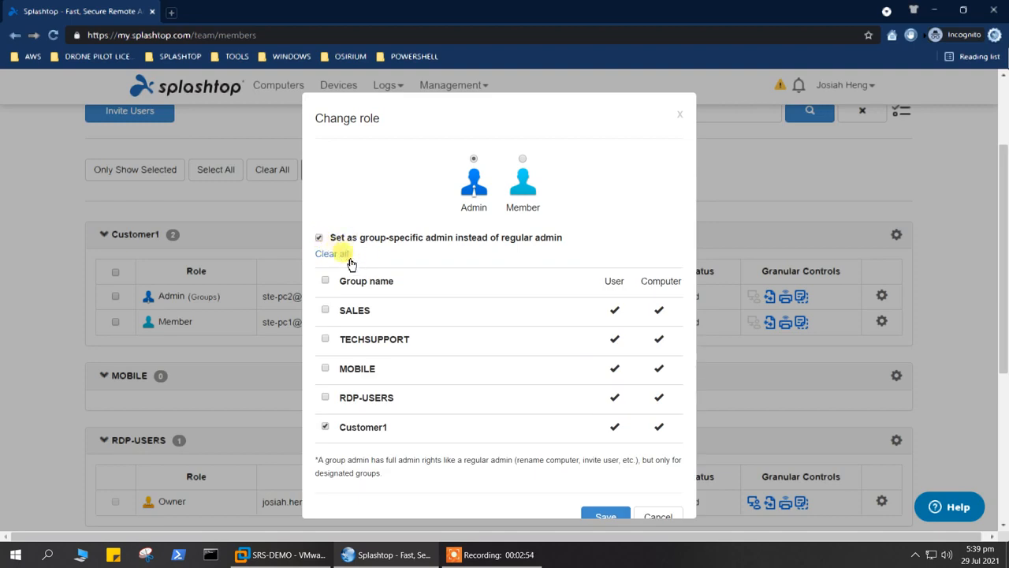
left_click(324, 426)
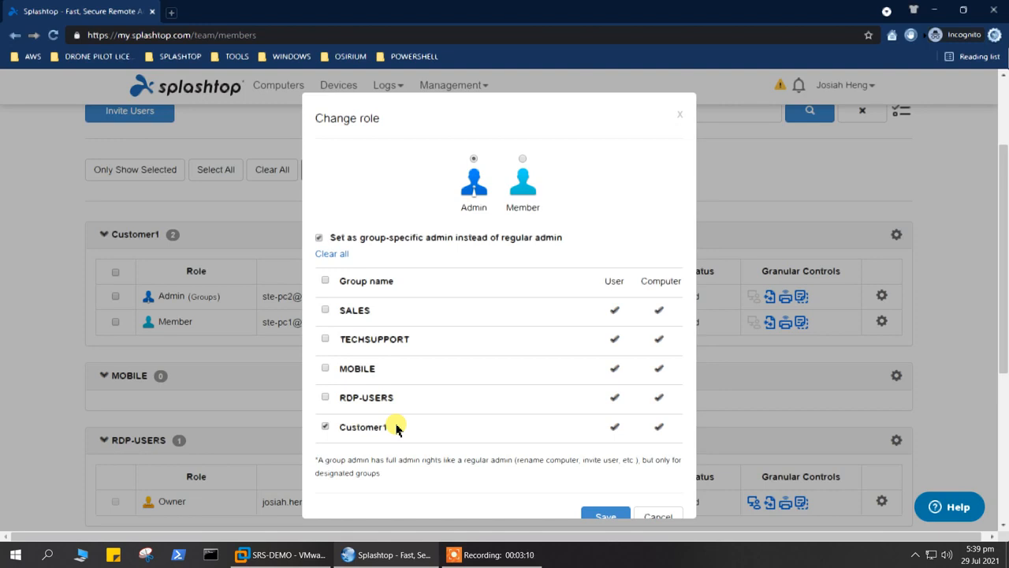
scroll(537, 410, "down", 1)
left_click(605, 493)
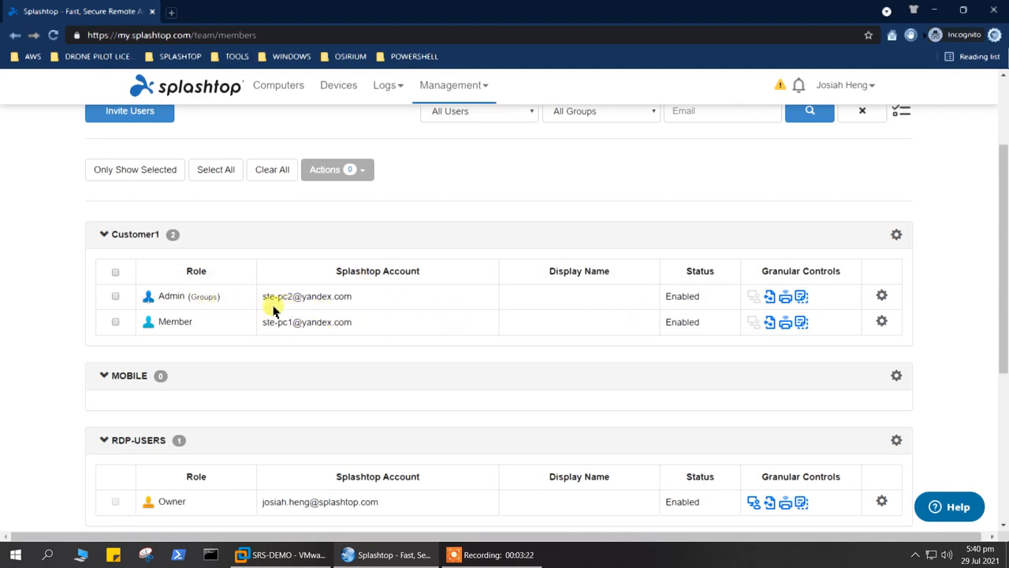
Step: Review the users list, then log out of the current owner account
scroll(473, 323, "up", 2)
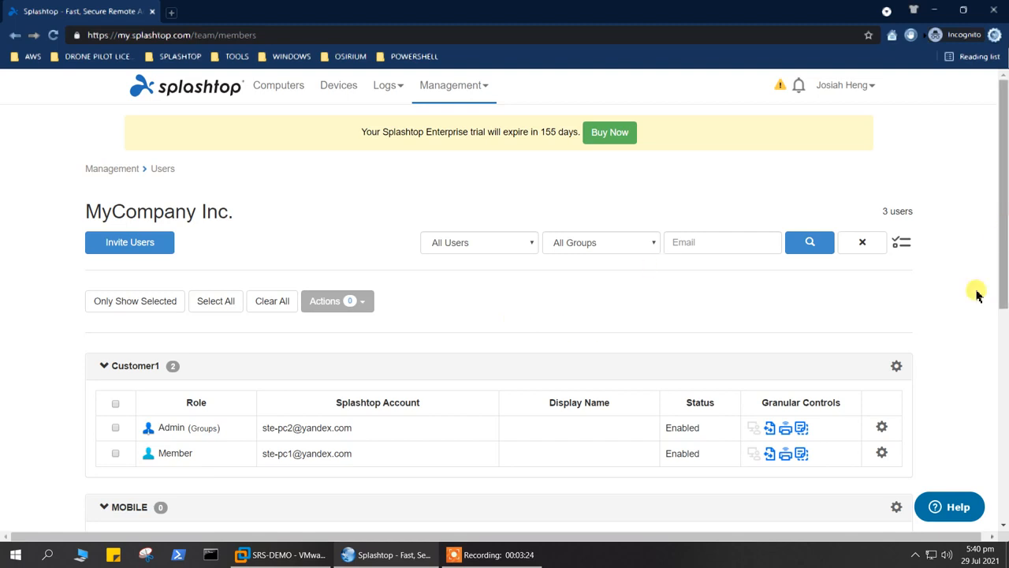
scroll(966, 306, "down", 1)
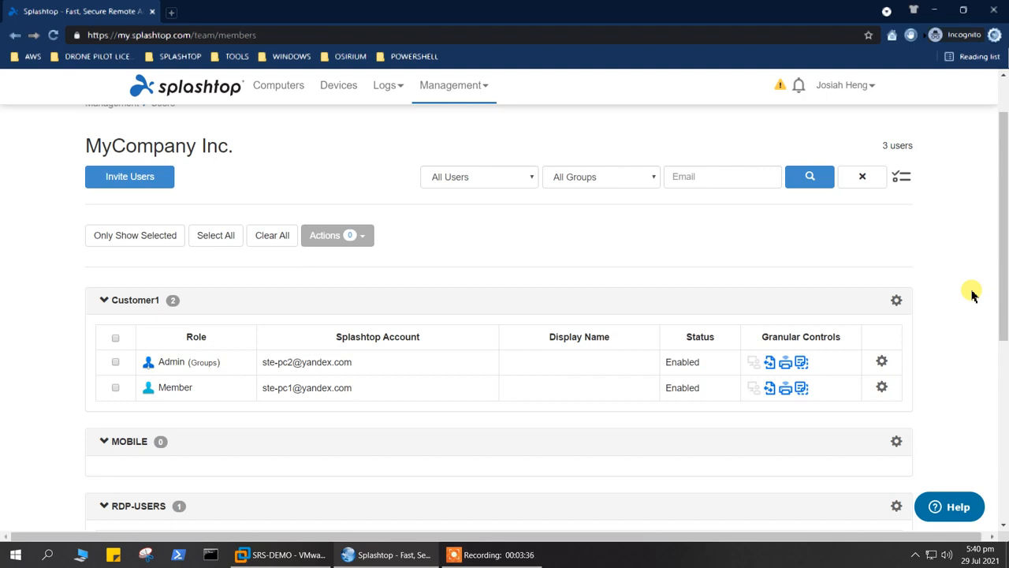
scroll(439, 461, "down", 3)
scroll(442, 453, "up", 3)
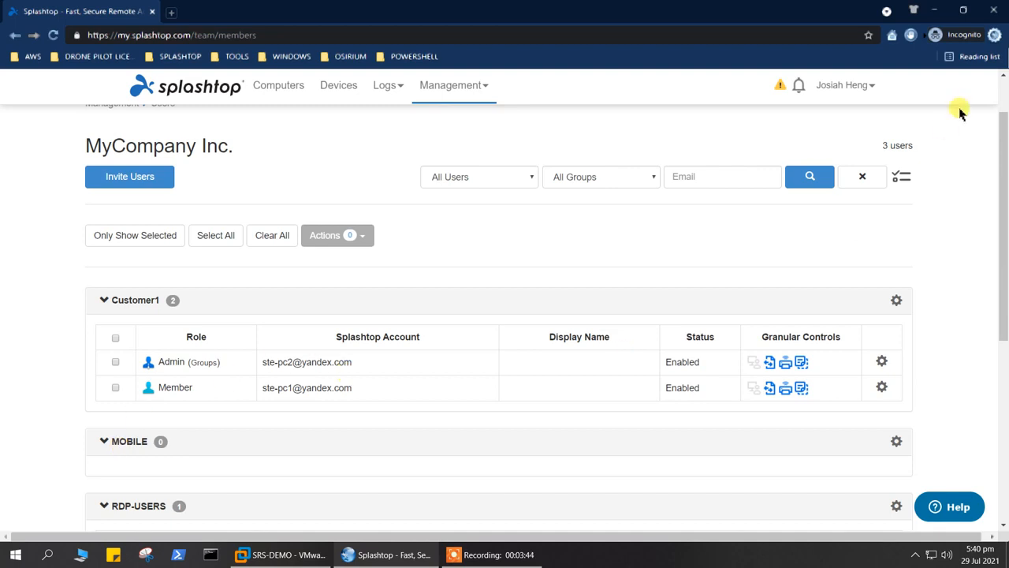
left_click(873, 93)
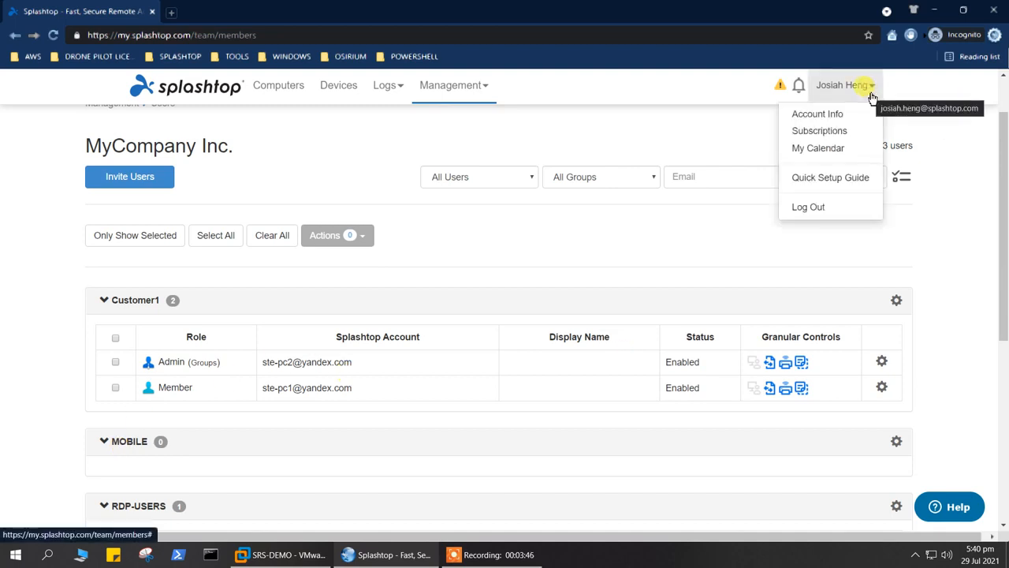
left_click(826, 211)
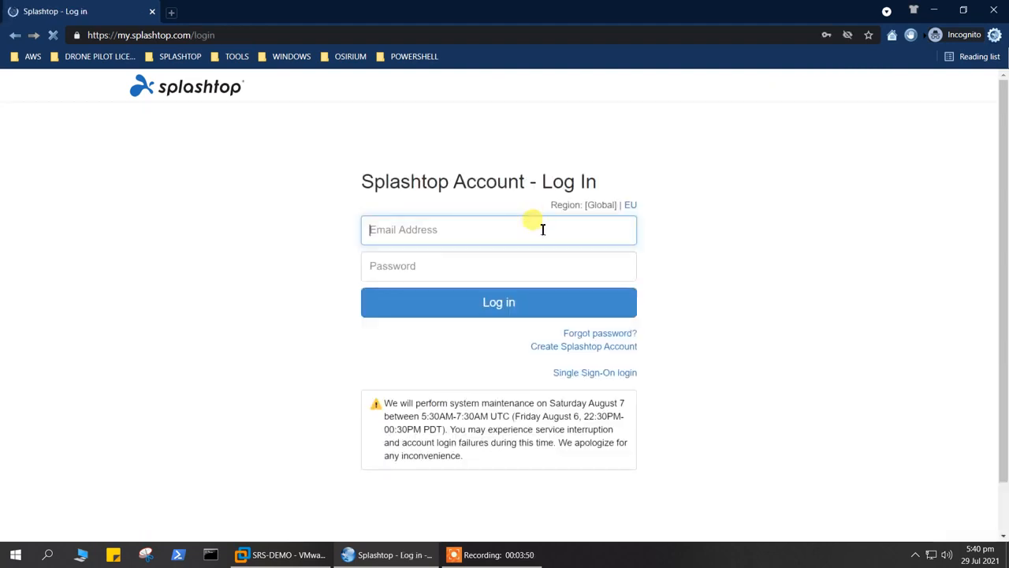
Step: Sign in as the Customer1 group admin with its email address and password
left_click(542, 229)
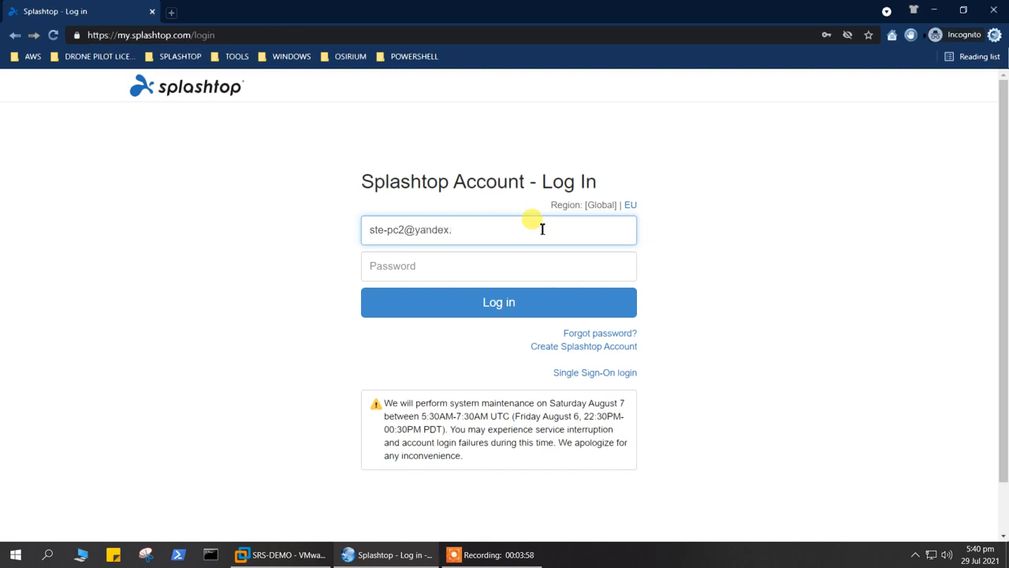
key("Tab")
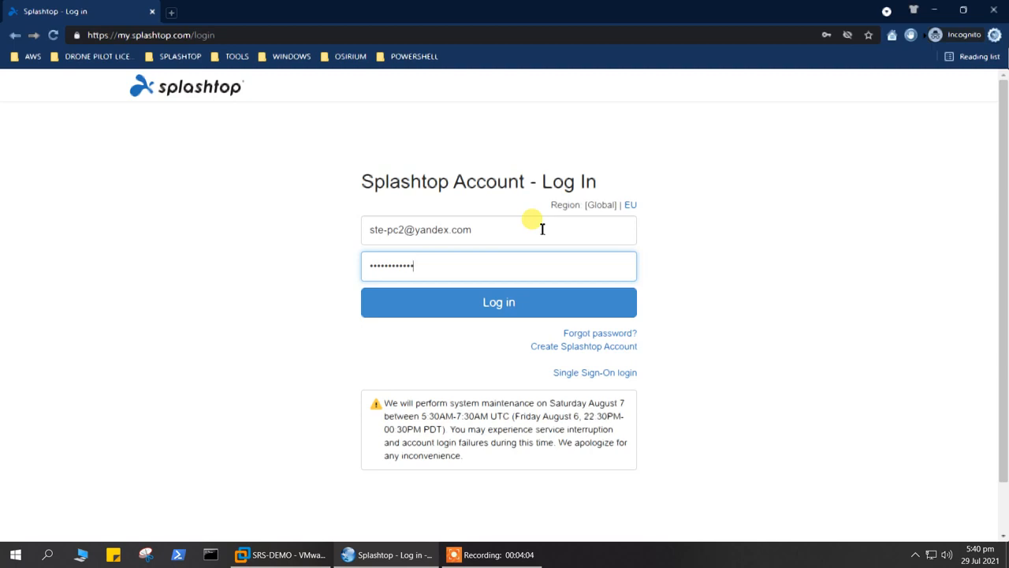
type("••")
key("Return")
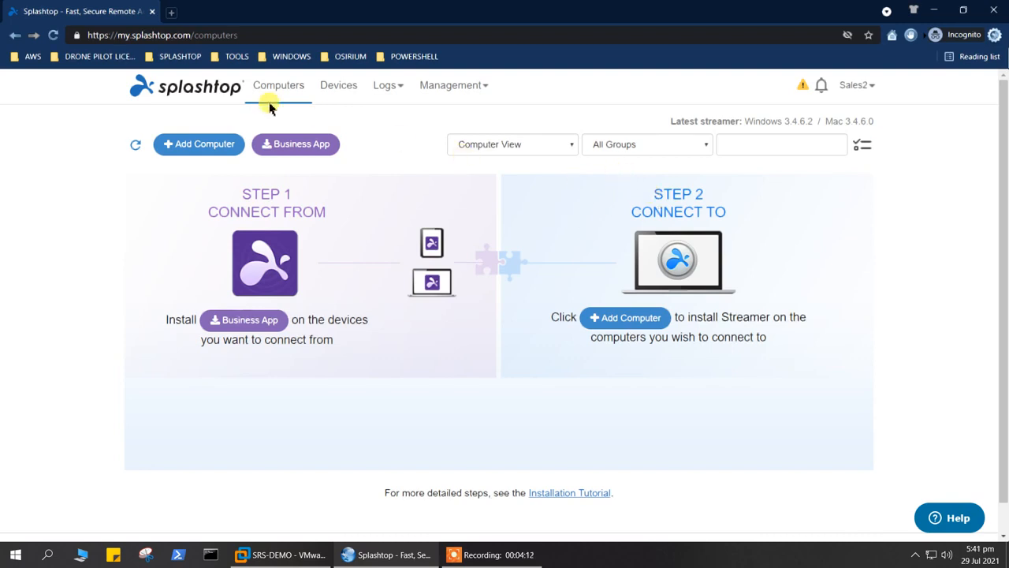
Step: Check the group admin's Users list and account, then return to Computers with Management open
left_click(472, 88)
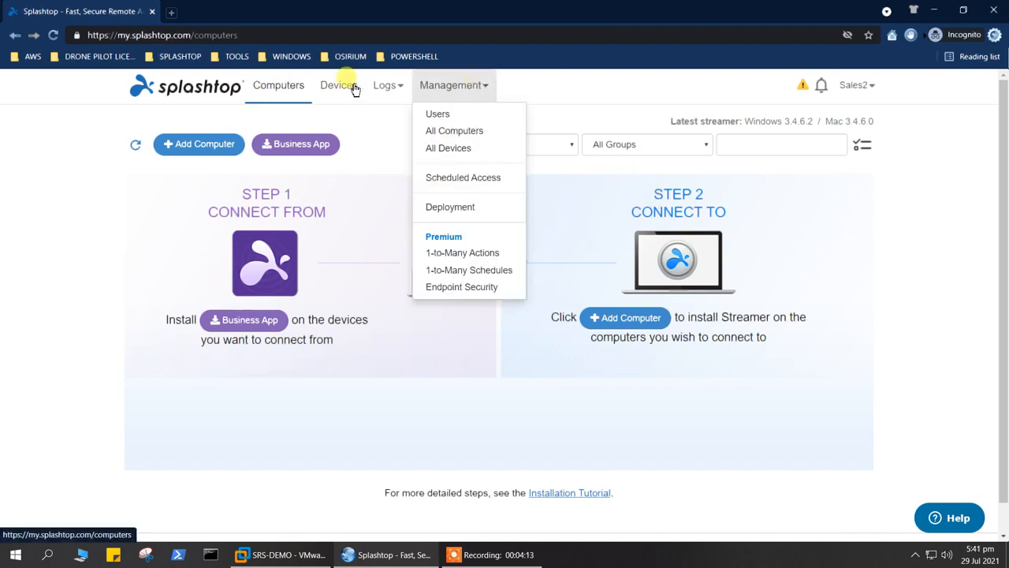
left_click(433, 114)
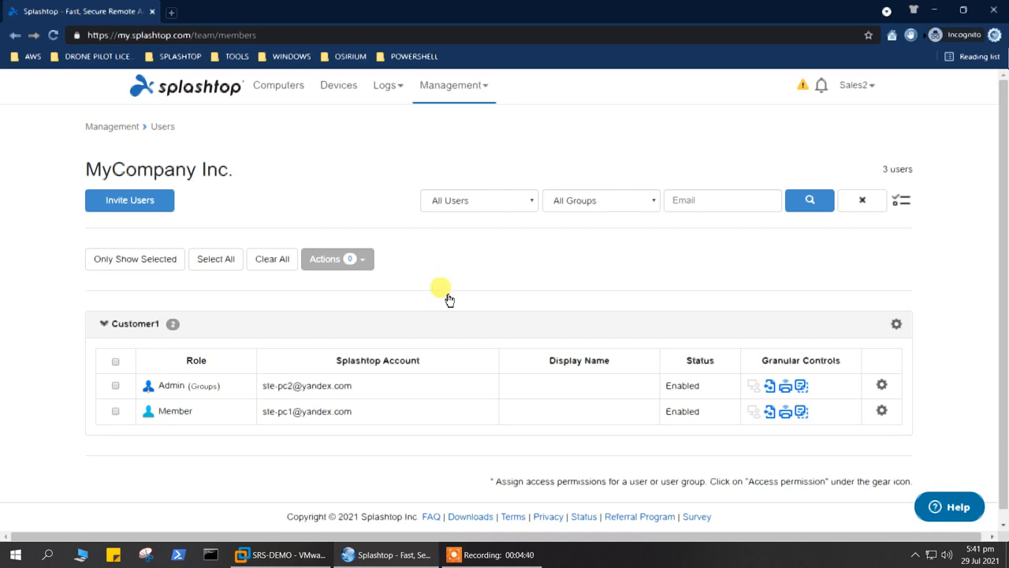
left_click(853, 88)
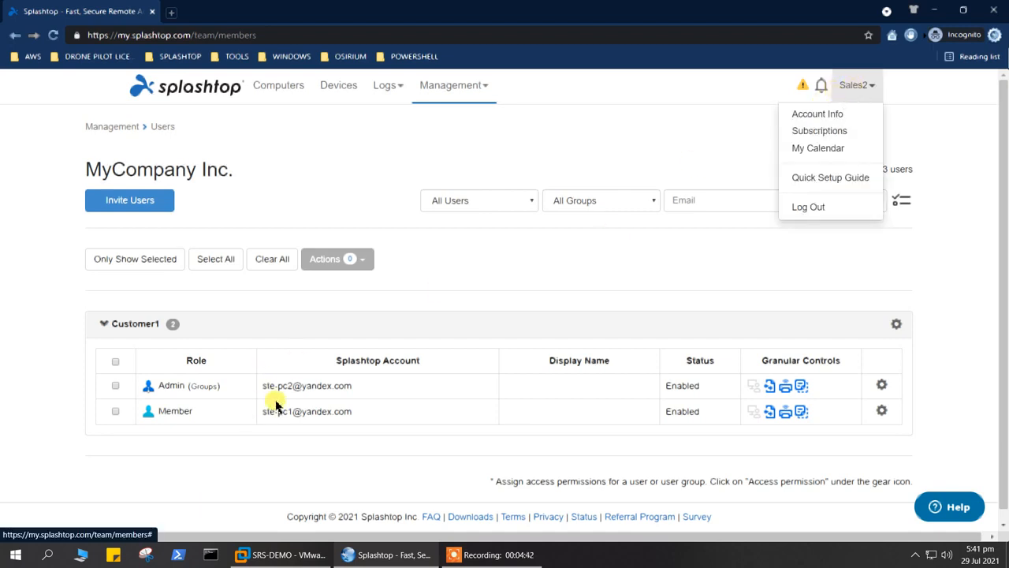
left_click_drag(255, 385, 360, 387)
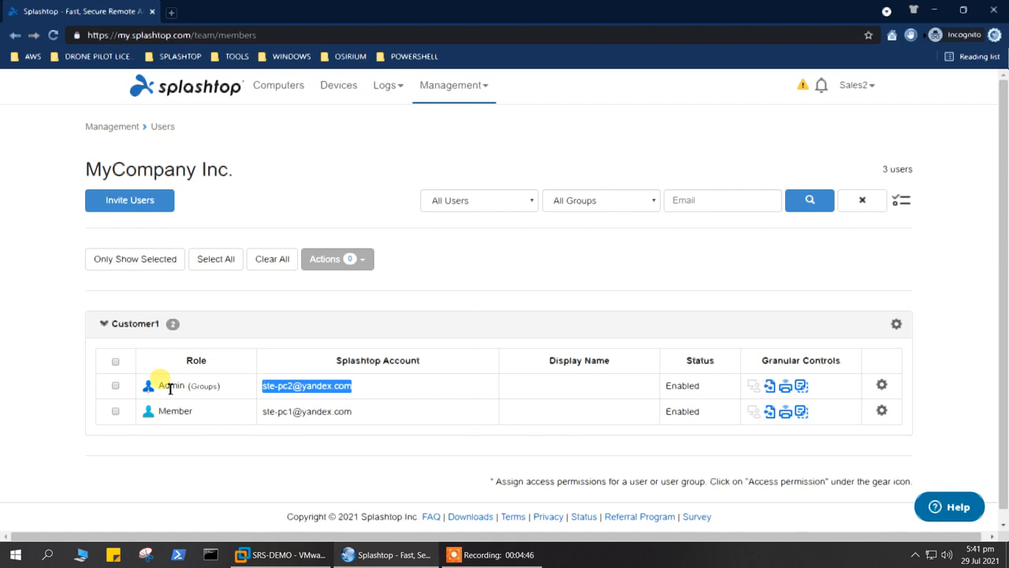
left_click(284, 88)
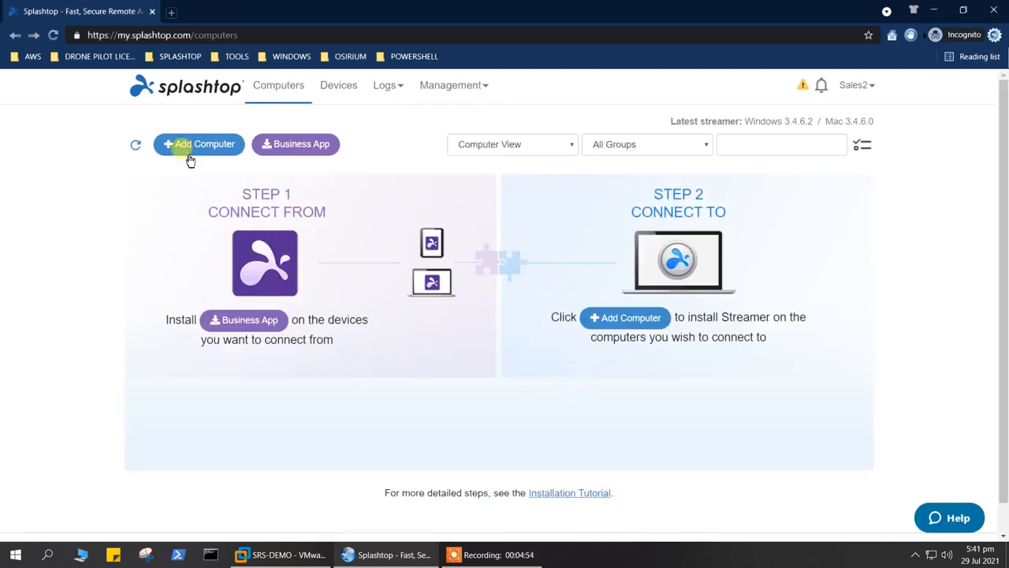
left_click(440, 88)
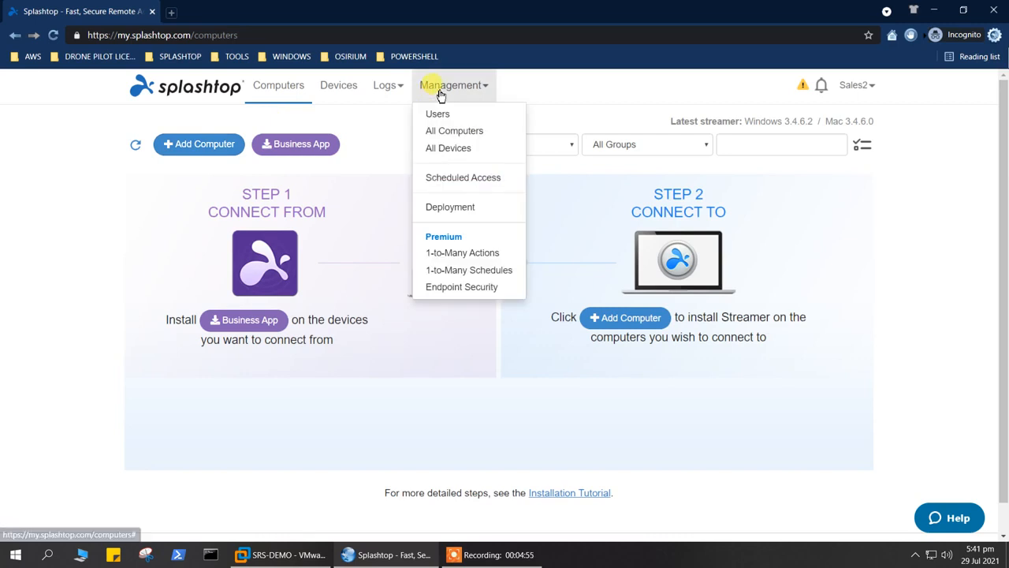
Step: Start a new deployment package named Customer1
left_click(471, 208)
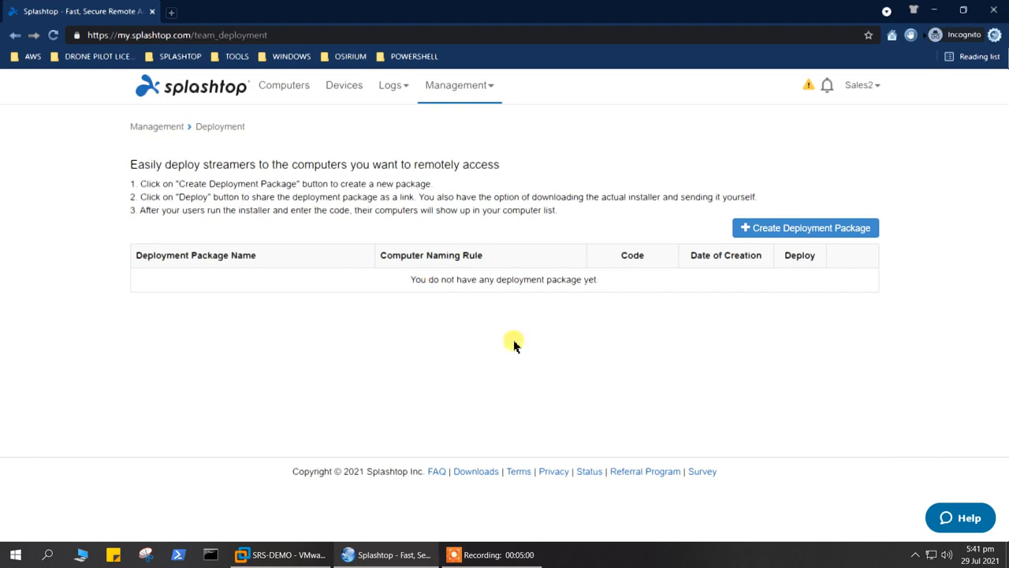
left_click(821, 235)
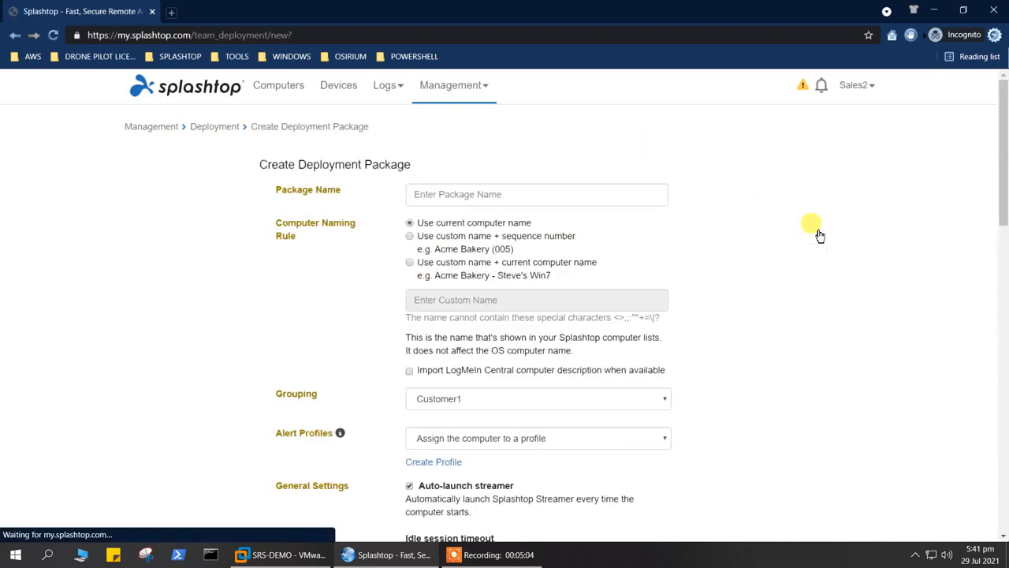
left_click(637, 195)
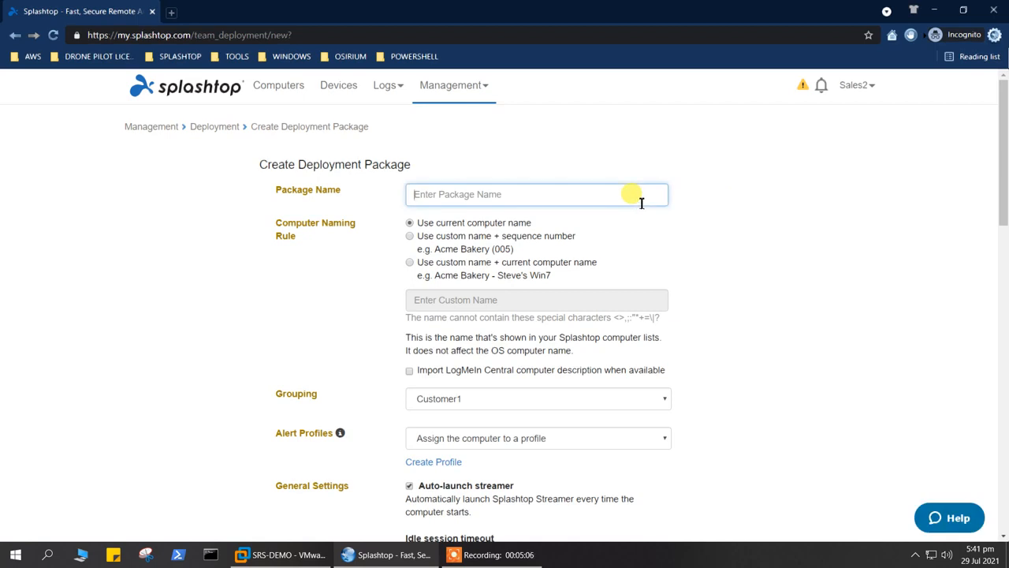
type("Customer1")
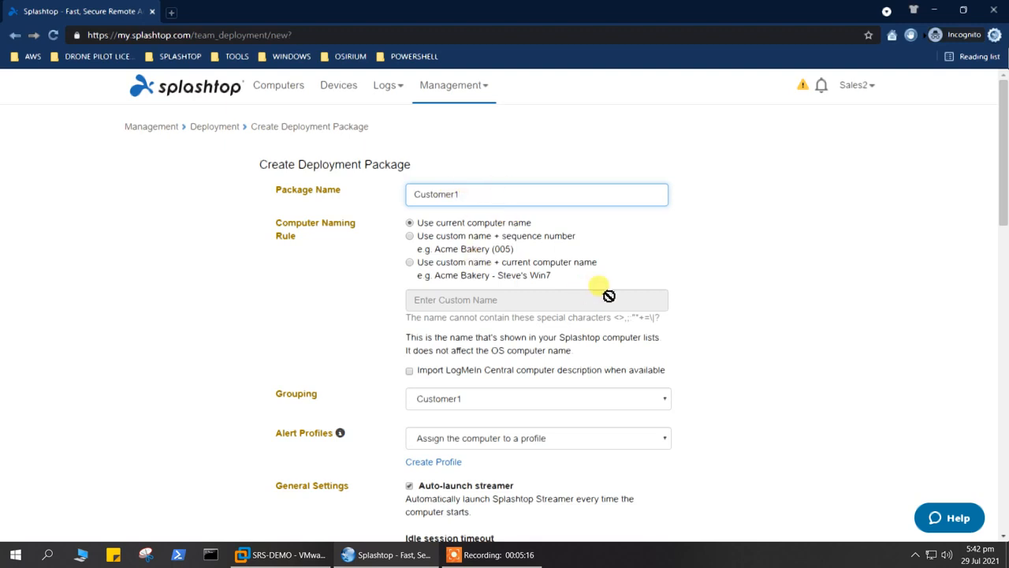
scroll(620, 315, "down", 3)
scroll(622, 317, "up", 3)
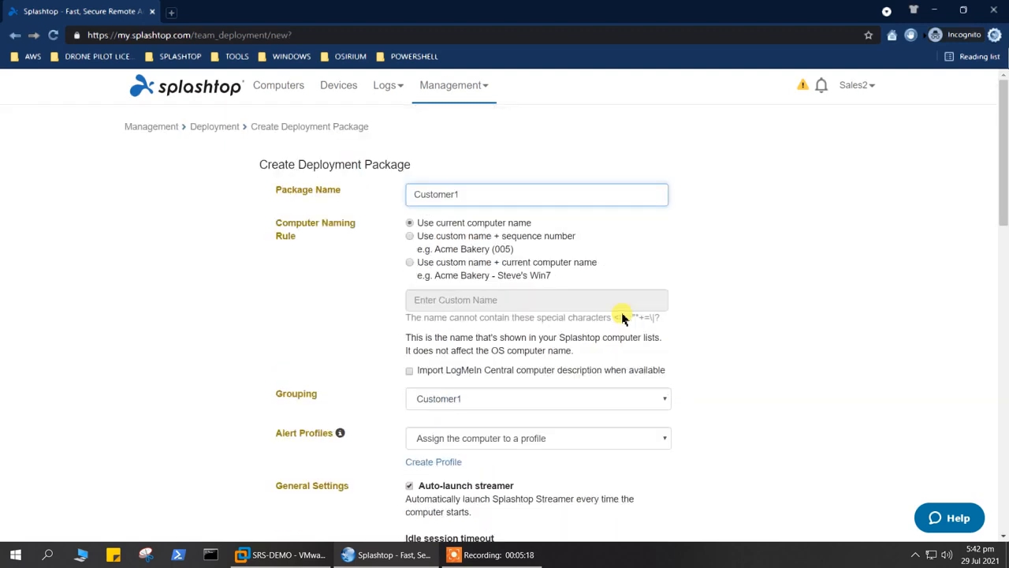
Step: Use current computer names, group Customer1, no alert profile, no Windows/Mac login, and save the package
left_click(410, 262)
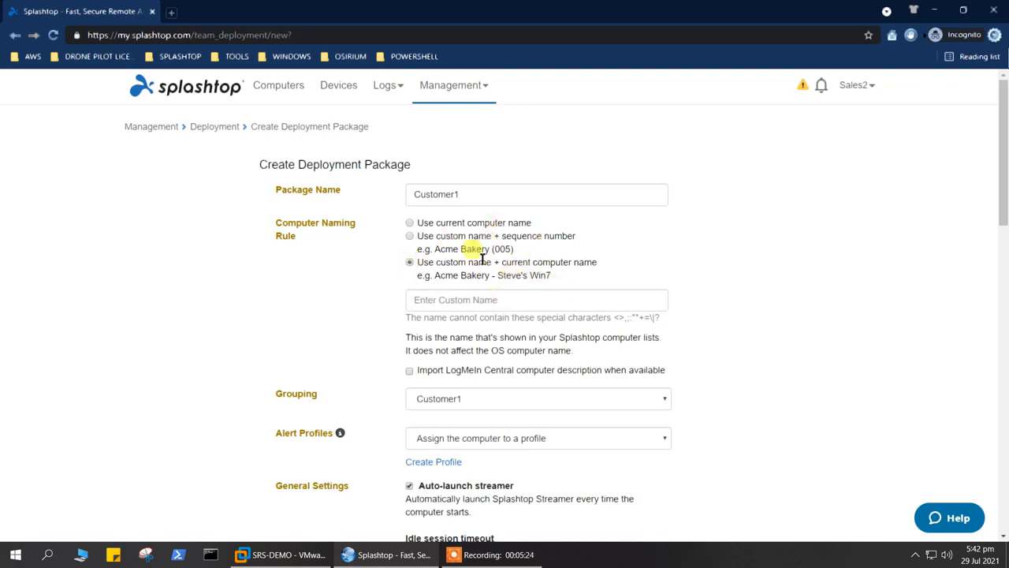
left_click(411, 223)
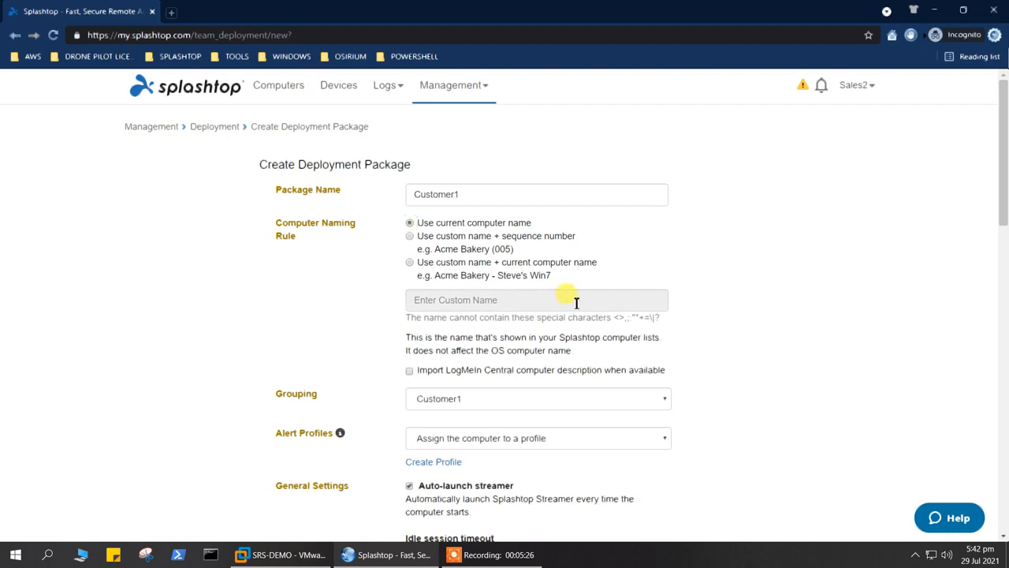
scroll(576, 303, "down", 2)
left_click(510, 269)
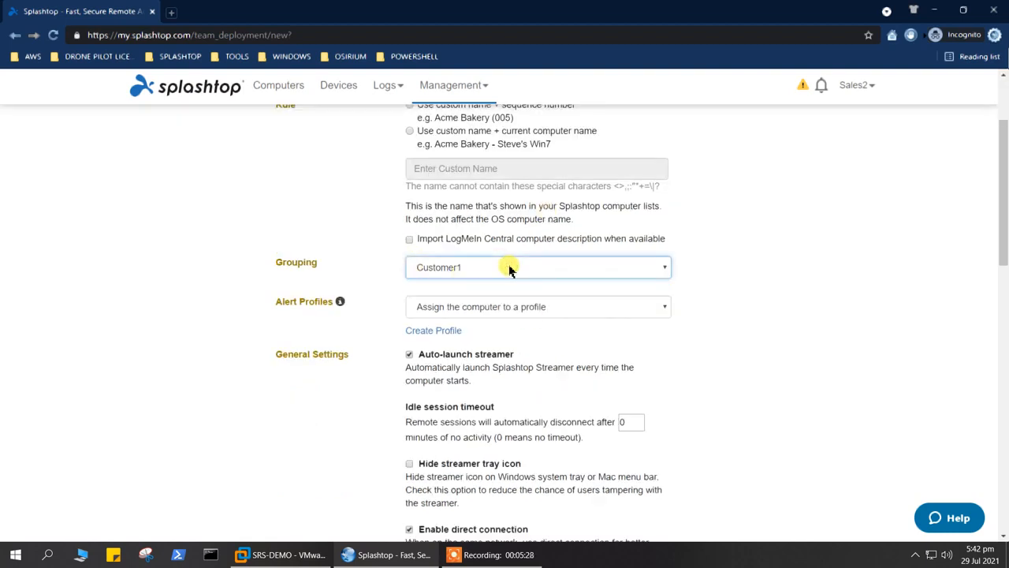
left_click(513, 309)
left_click(513, 310)
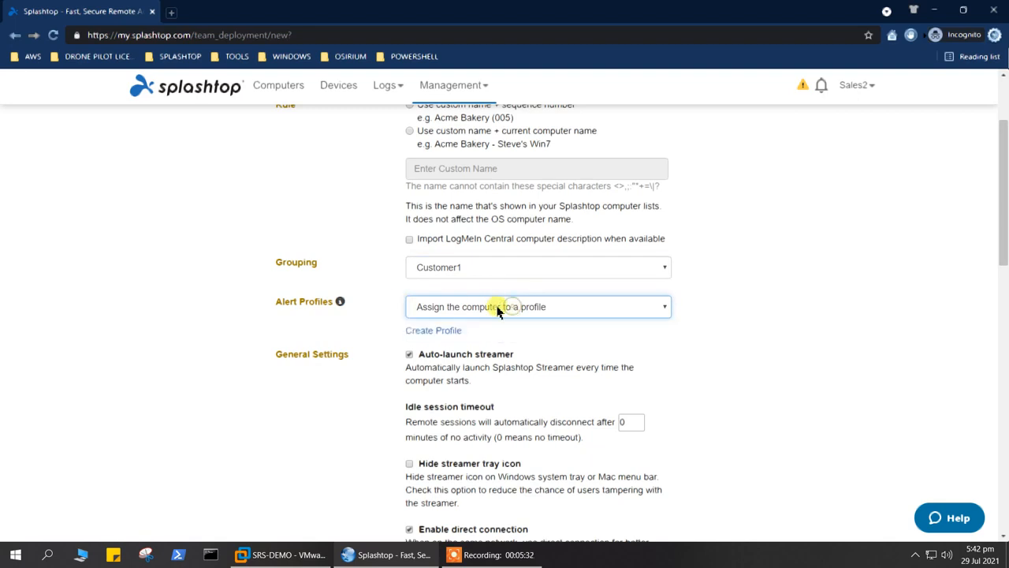
scroll(520, 424, "down", 2)
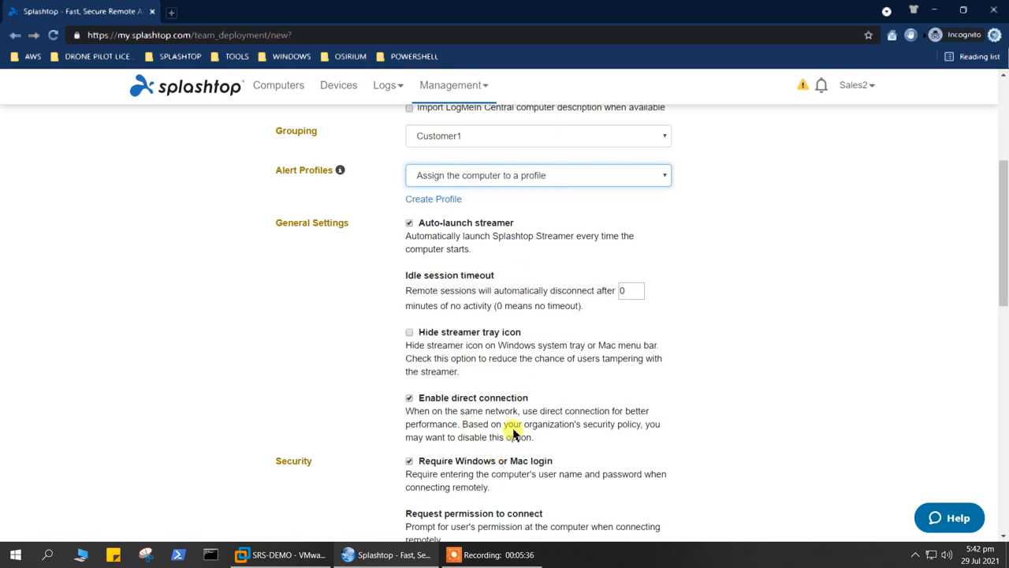
scroll(514, 427, "down", 2)
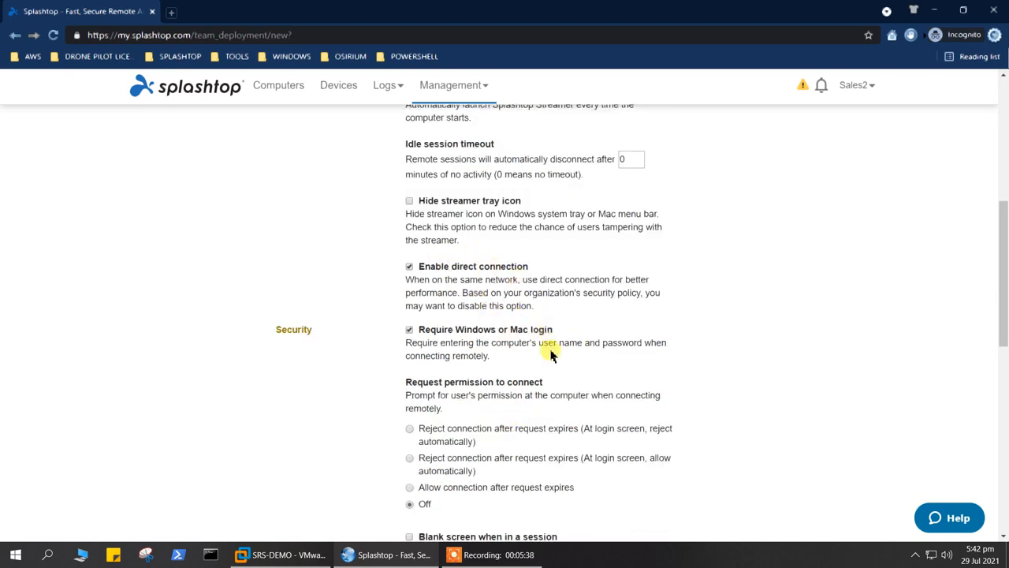
left_click(456, 330)
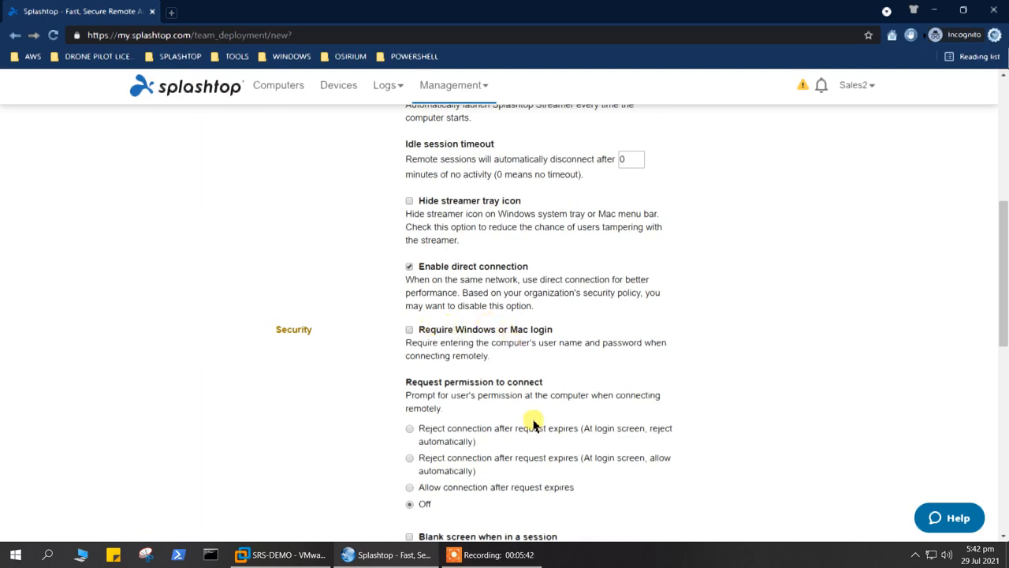
scroll(536, 418, "down", 3)
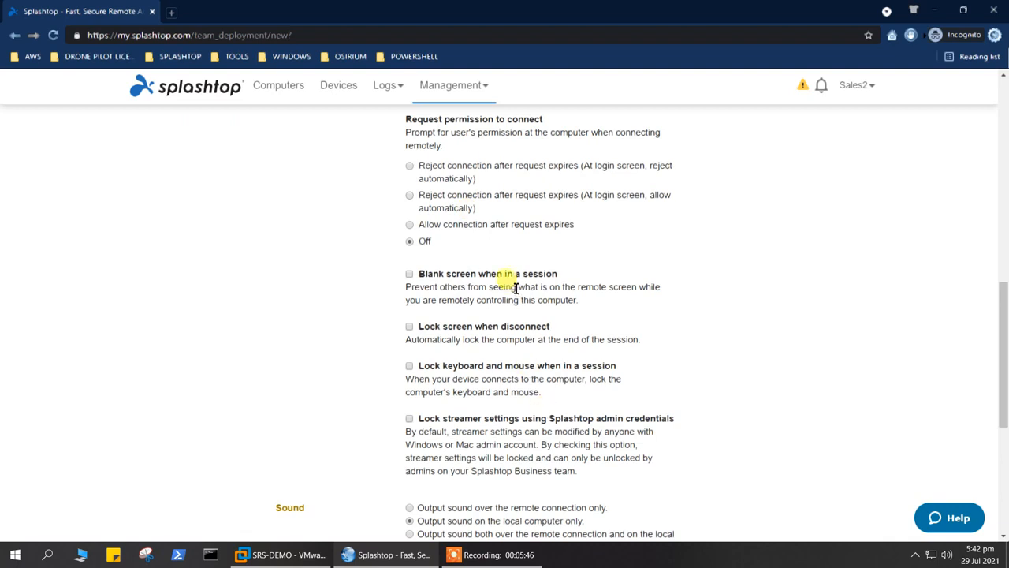
scroll(511, 442, "down", 3)
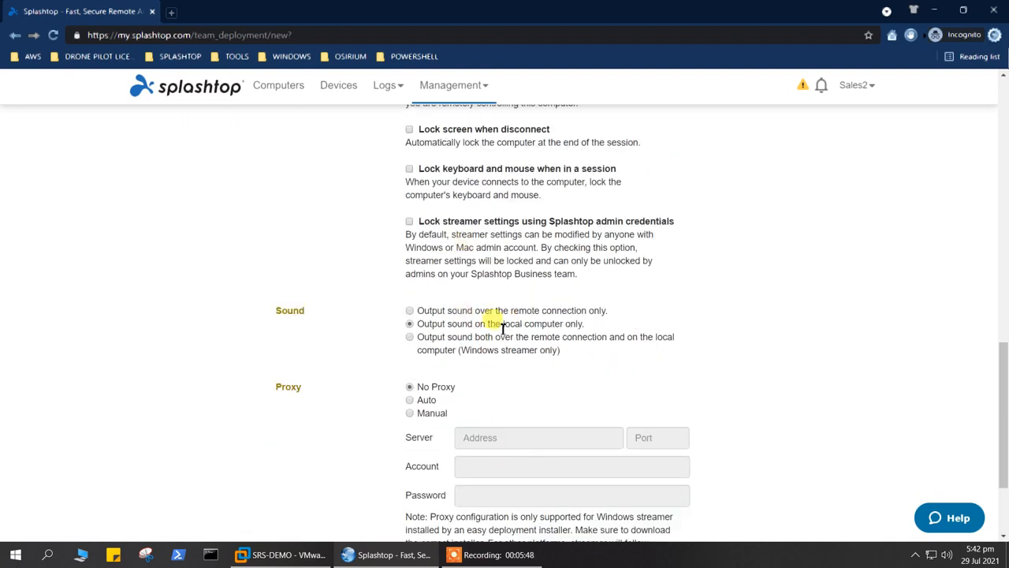
scroll(520, 423, "down", 2)
left_click(429, 457)
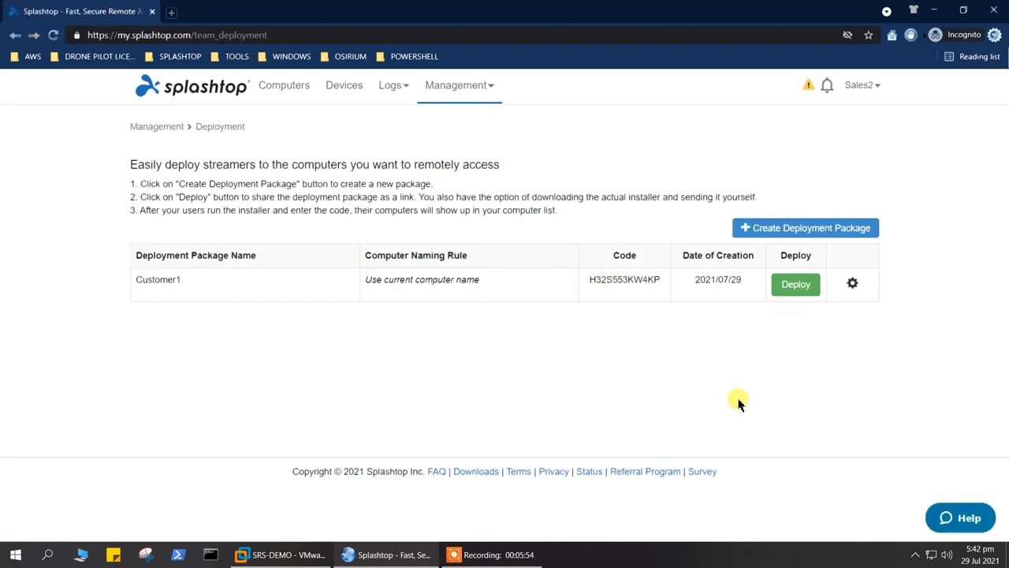
Step: Download Customer1's Windows EXE easy-deployment installer and show it in the Downloads folder
left_click(798, 287)
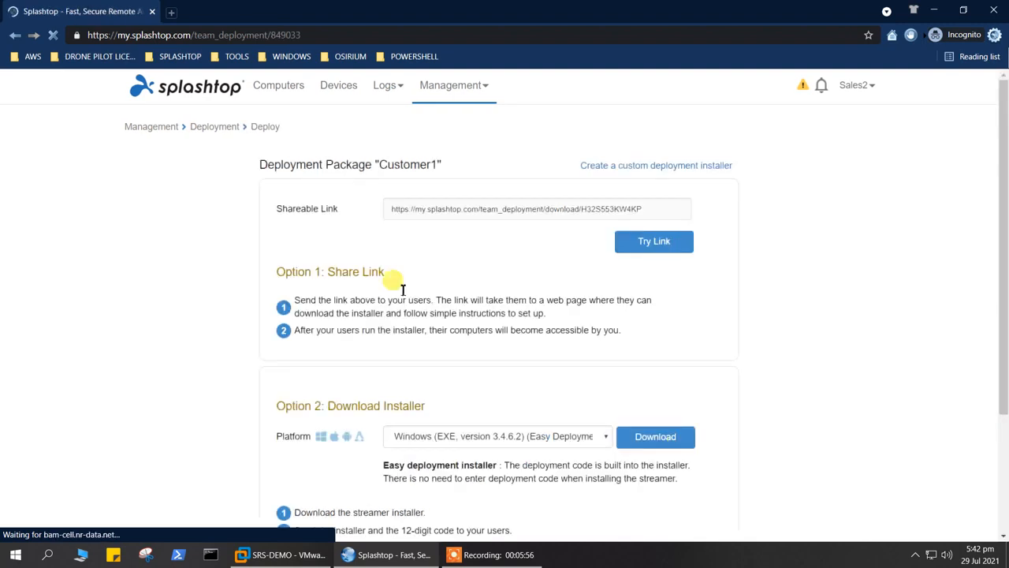
scroll(546, 275, "down", 3)
left_click(545, 272)
left_click(538, 269)
left_click(473, 270)
left_click(483, 300)
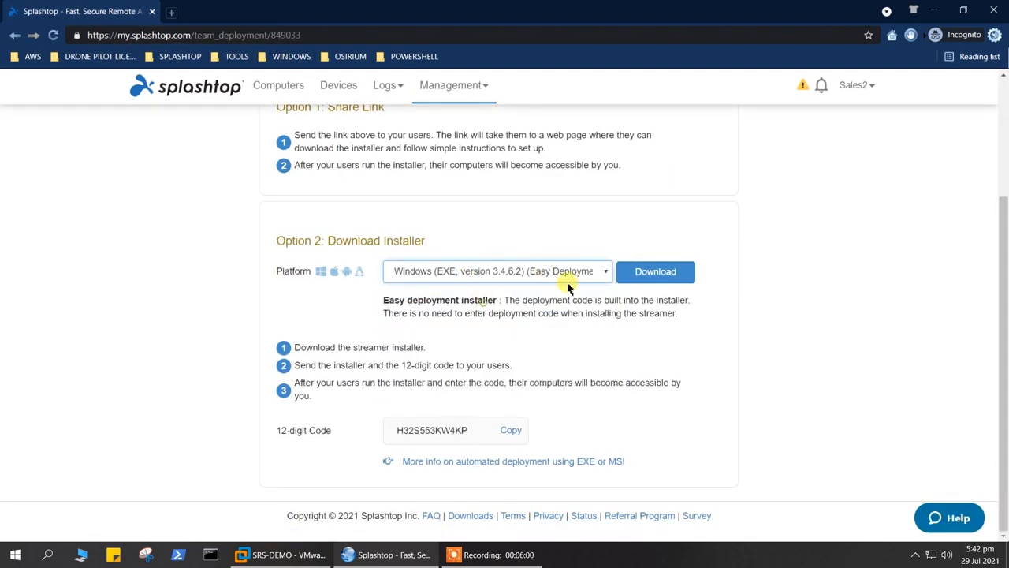
left_click(653, 273)
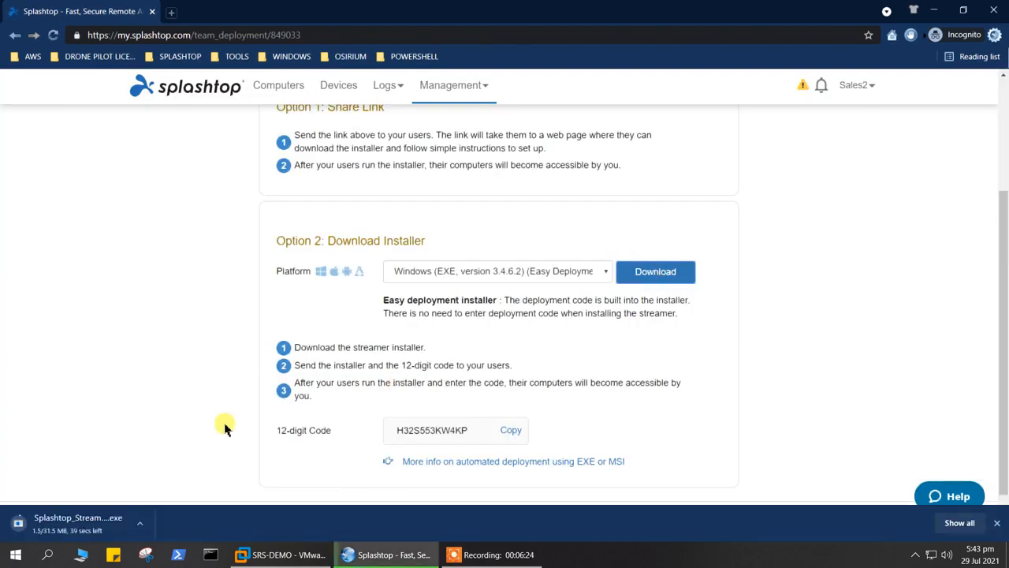
left_click(145, 529)
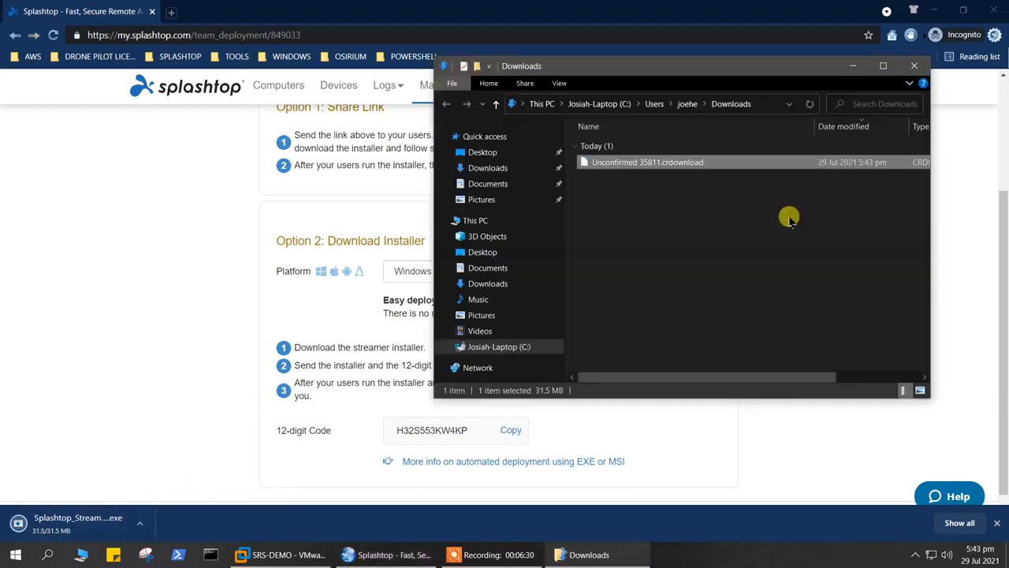
Step: Refresh Downloads, minimize the browser, and bring SRS-DEMO forward with its browser closed
left_click(813, 106)
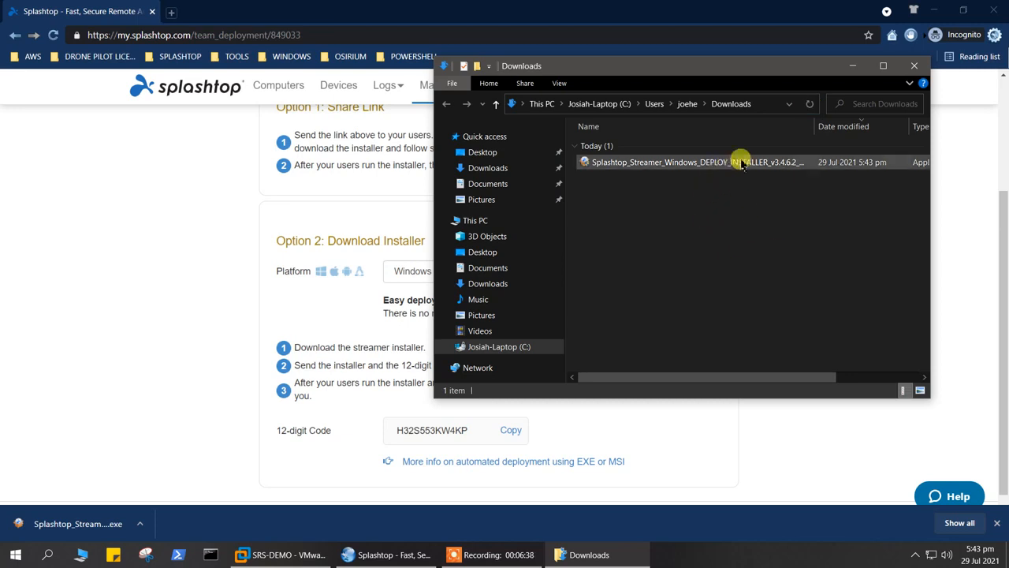
left_click(935, 9)
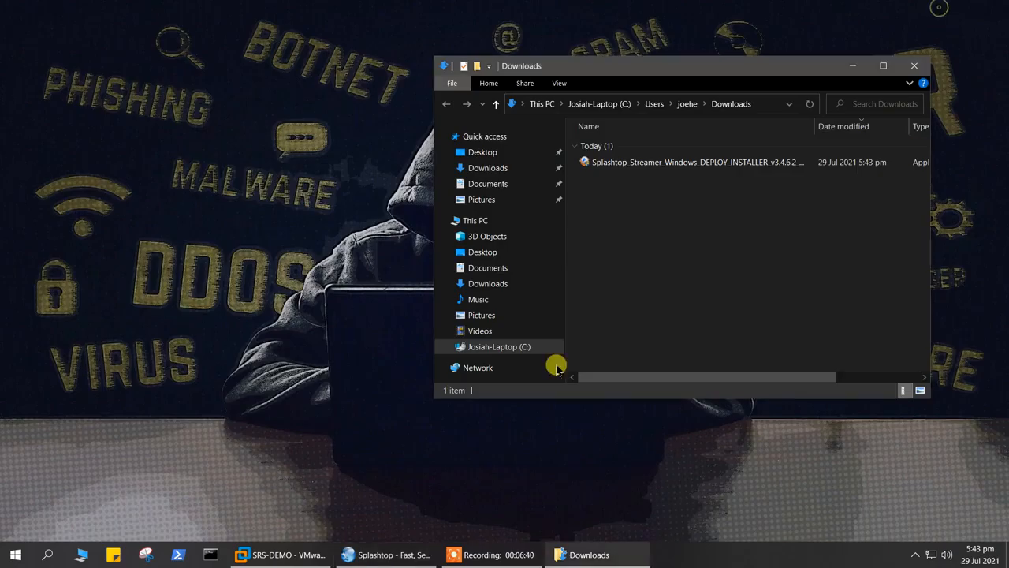
left_click(278, 556)
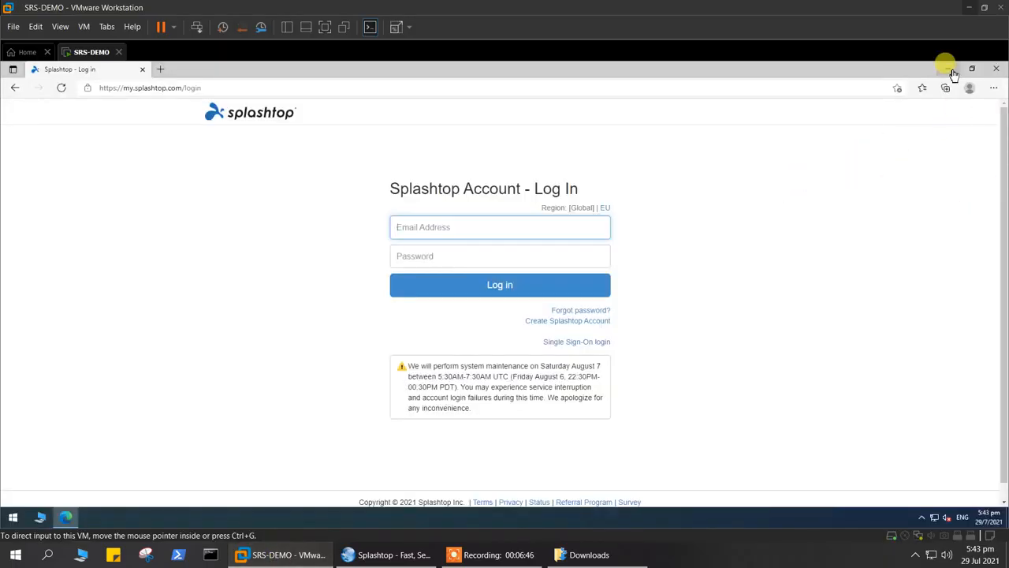
left_click(998, 69)
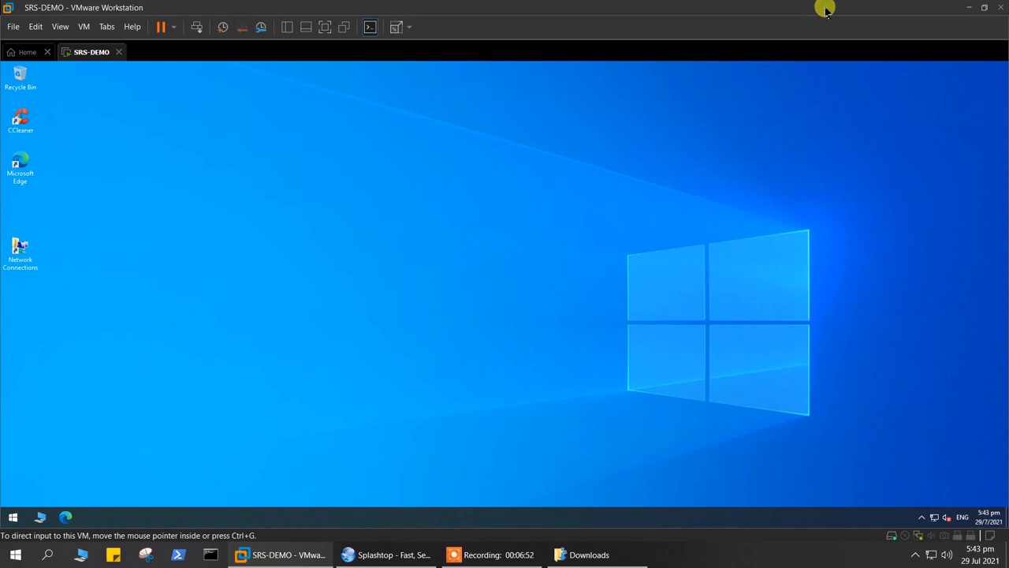
left_click(922, 517)
left_click(922, 520)
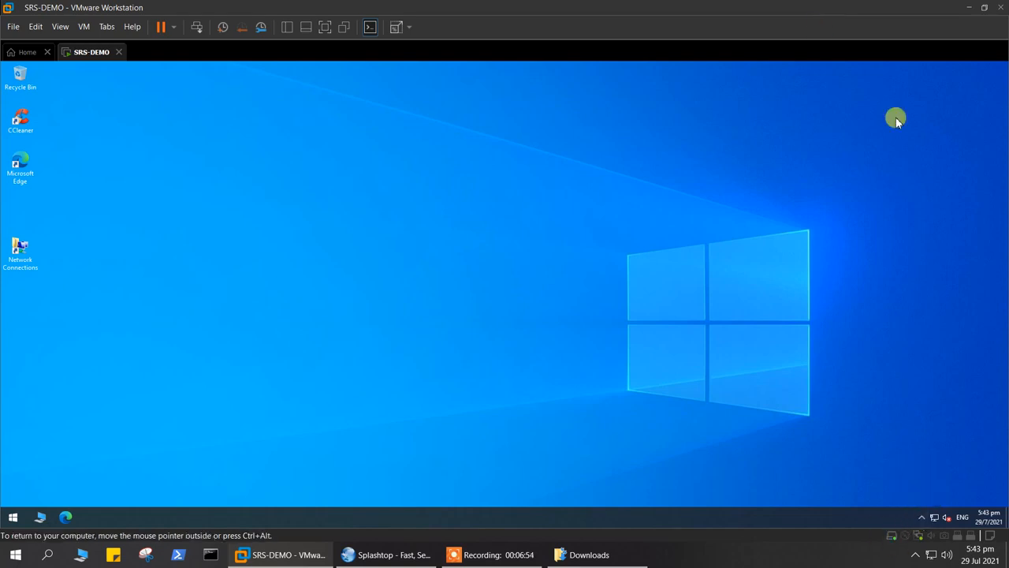
Step: Copy the Splashtop Streamer installer onto the SRS-DEMO desktop and maximize the VM window
left_click_drag(735, 9, 324, 136)
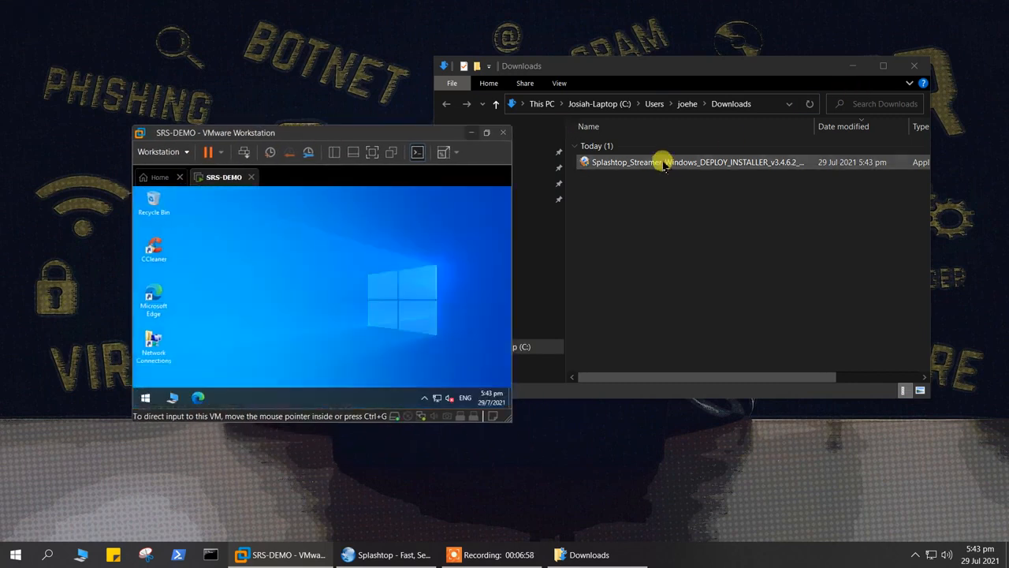
left_click(667, 163)
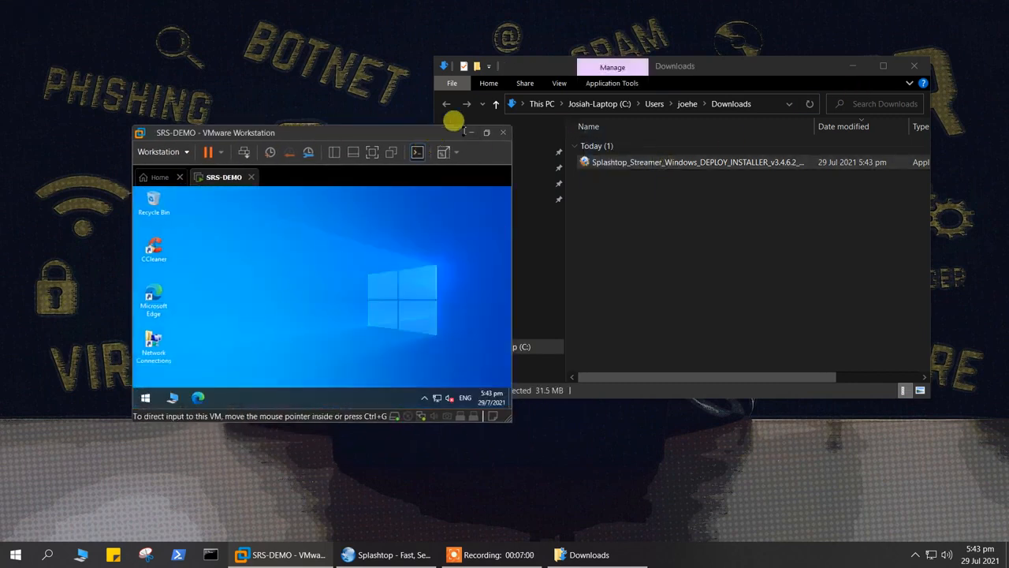
left_click_drag(498, 416, 716, 532)
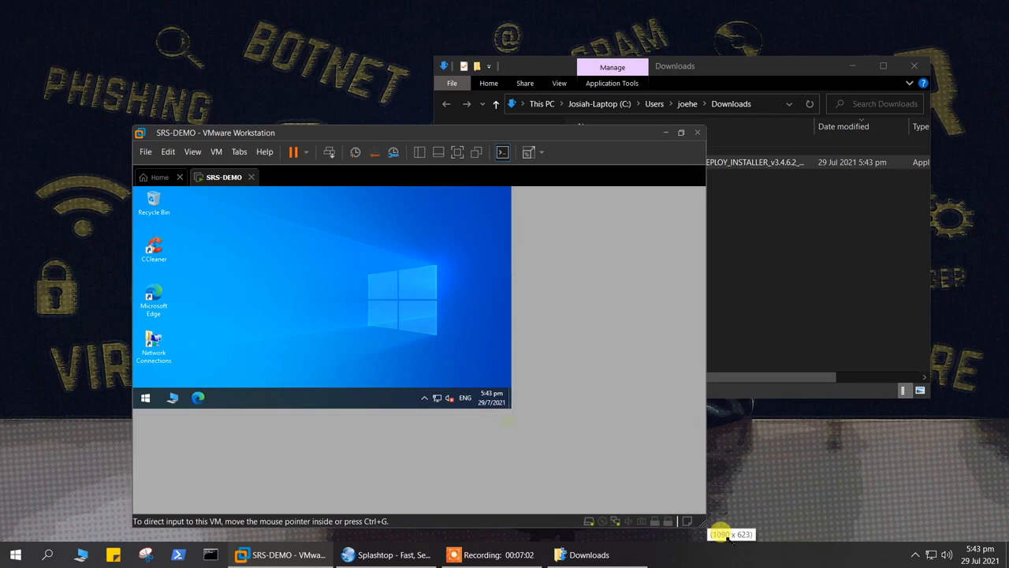
left_click_drag(563, 139, 426, 21)
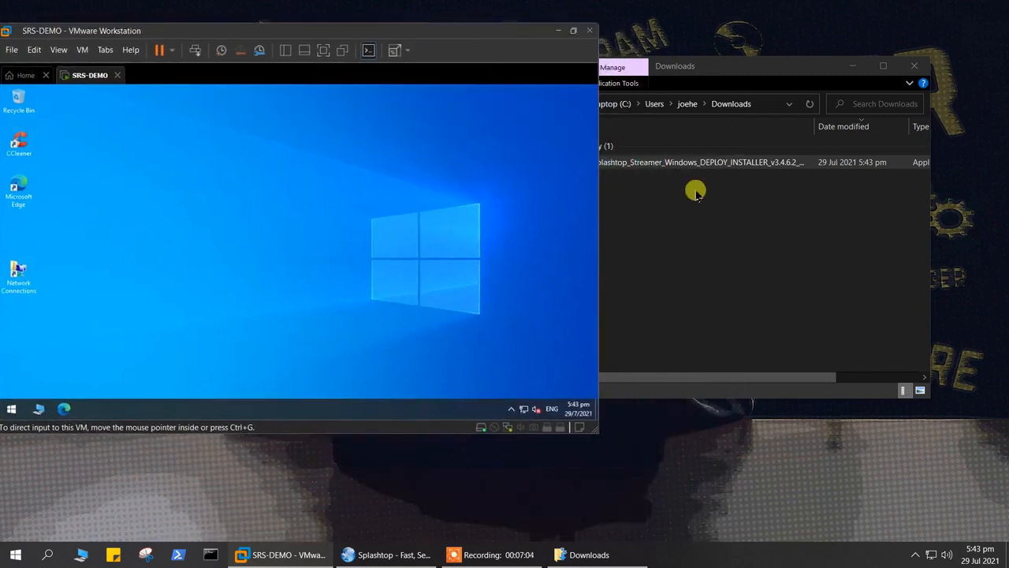
left_click_drag(686, 163, 150, 309)
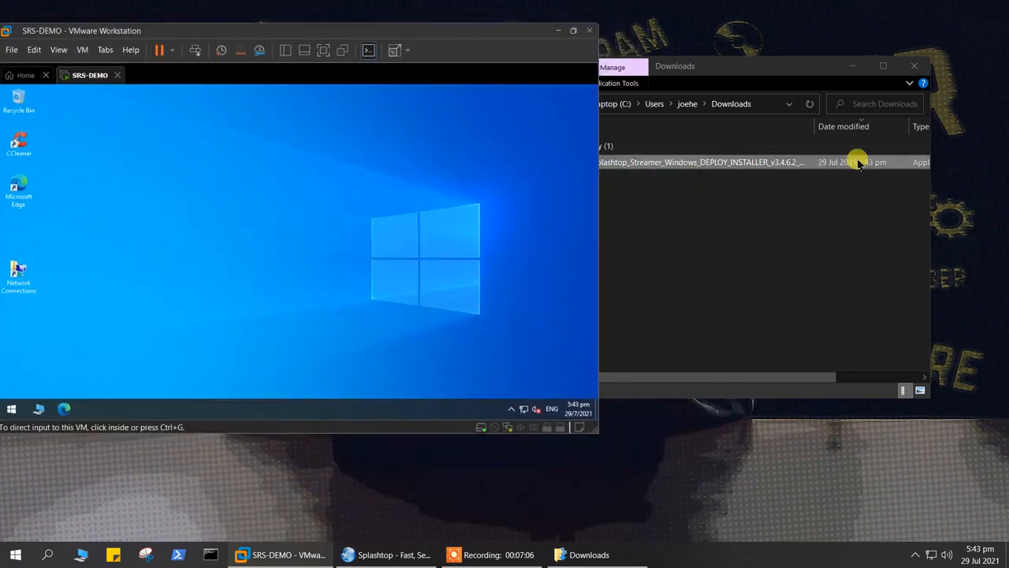
left_click(914, 65)
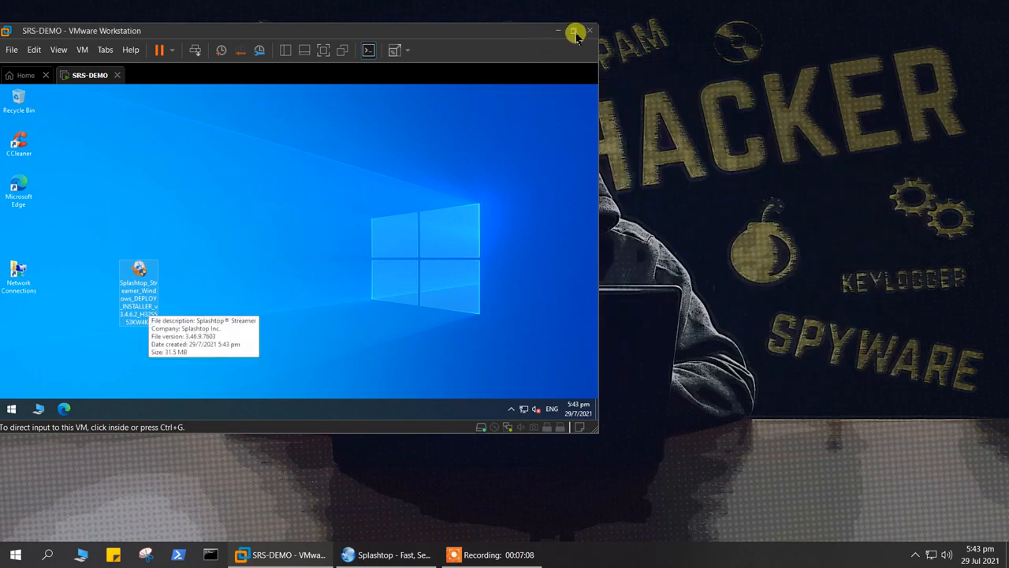
left_click(575, 31)
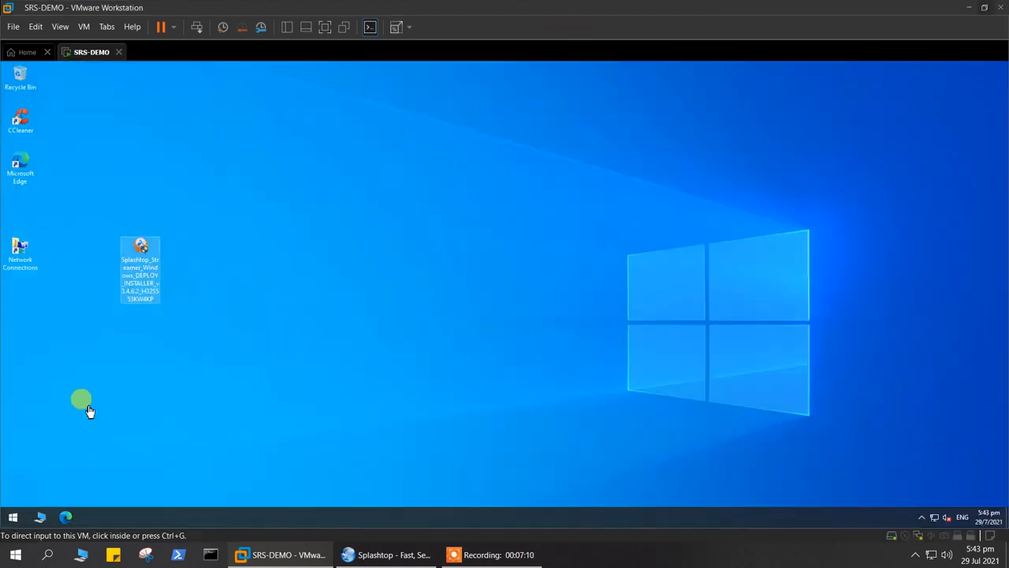
Step: Run the Streamer installer as administrator on SRS-DEMO and approve the UAC prompt
left_click_drag(156, 238, 183, 118)
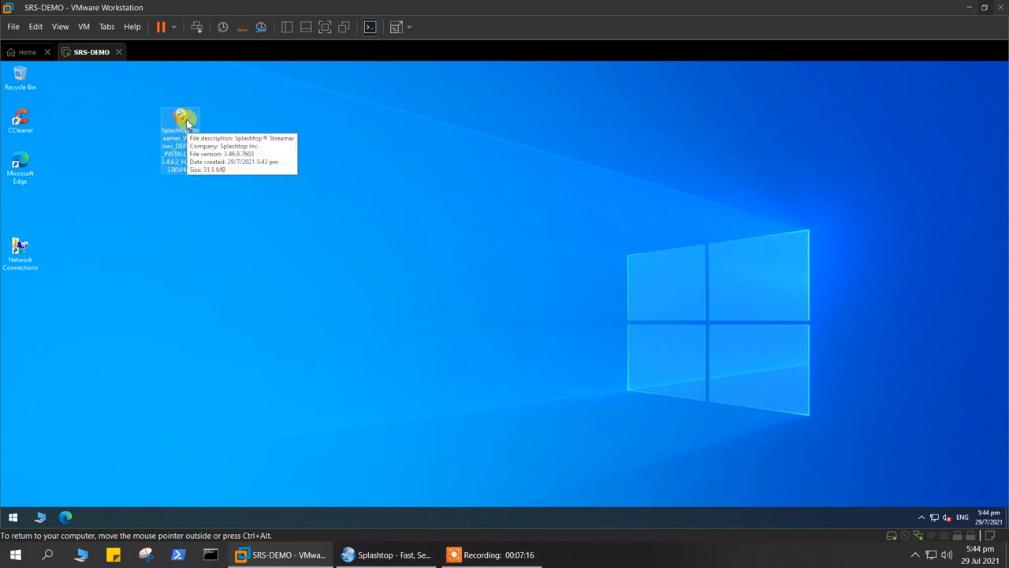
right_click(186, 120)
left_click(230, 139)
left_click(451, 360)
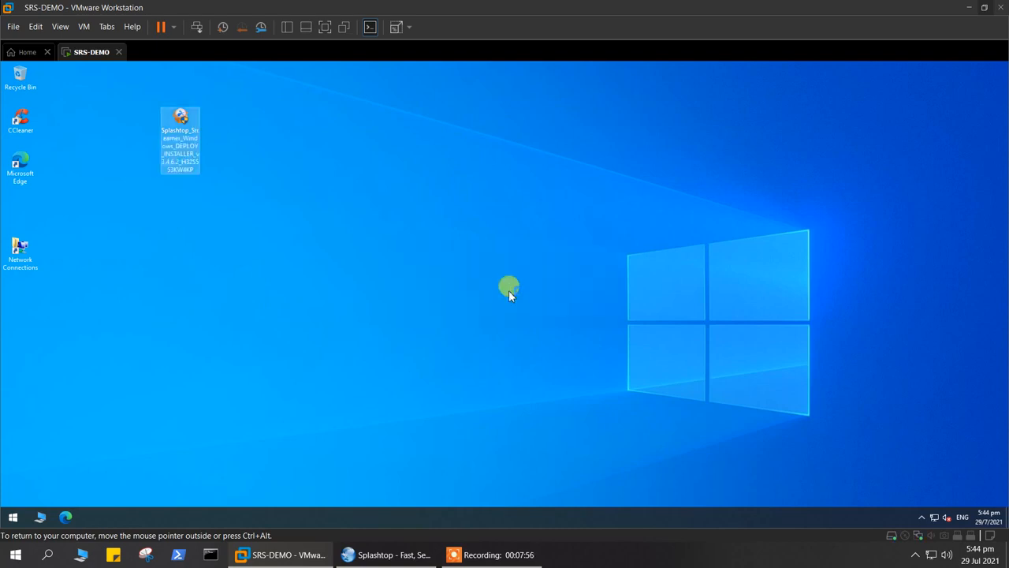
left_click(509, 290)
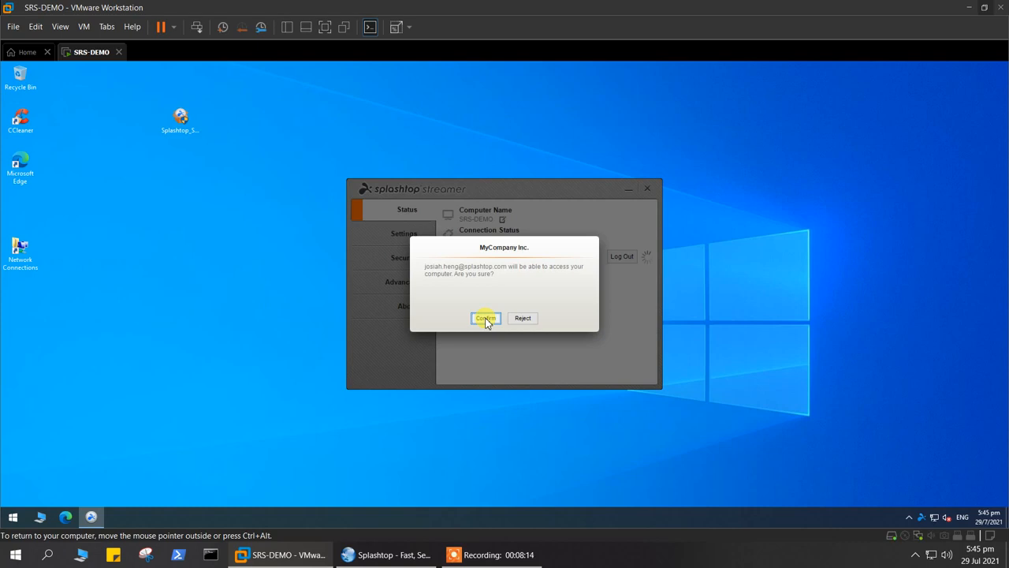
Step: Confirm and allow MyCompany Inc. access to deploy the streamer, then minimise the VMware window
left_click(486, 320)
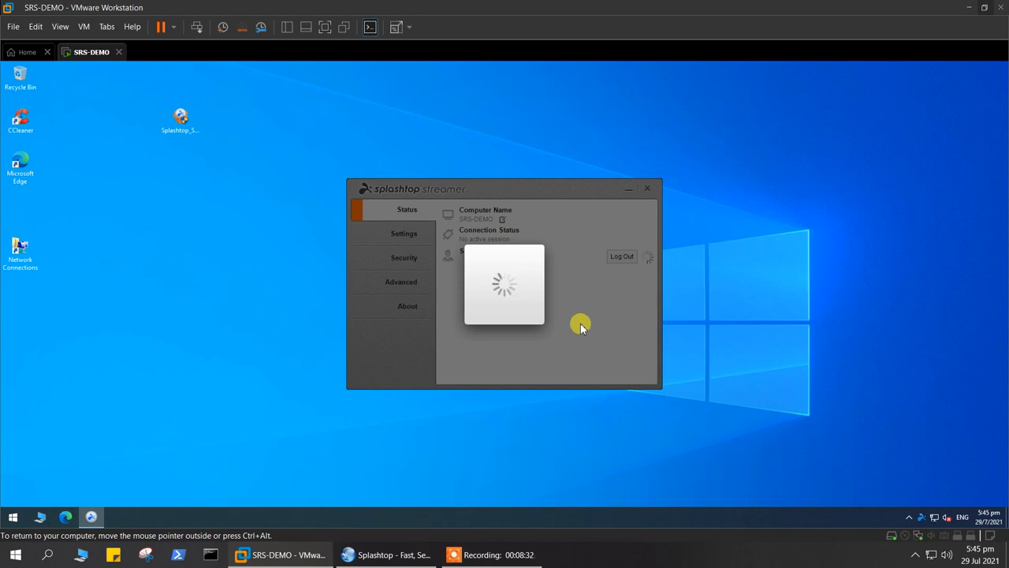
left_click(539, 294)
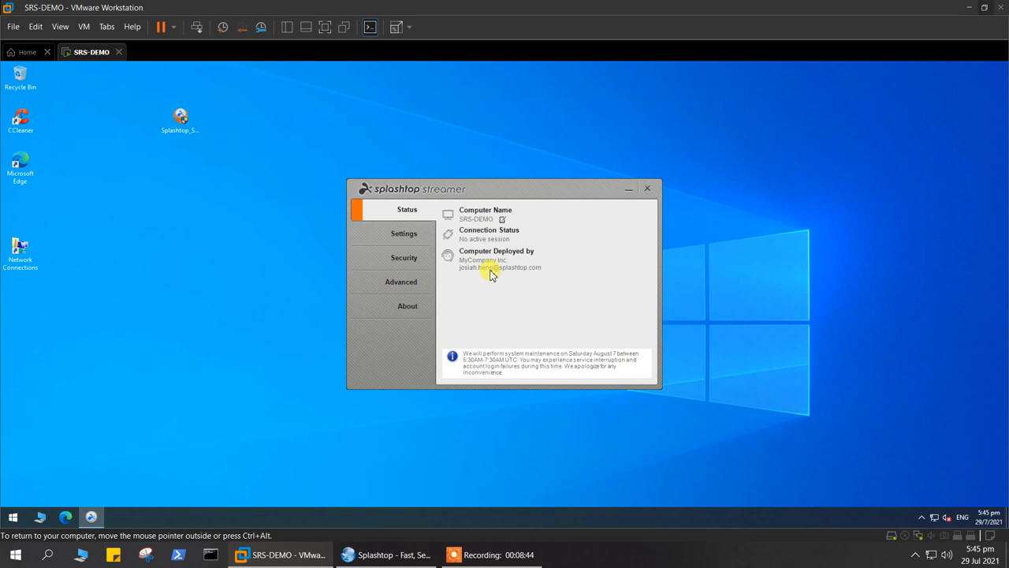
left_click(283, 554)
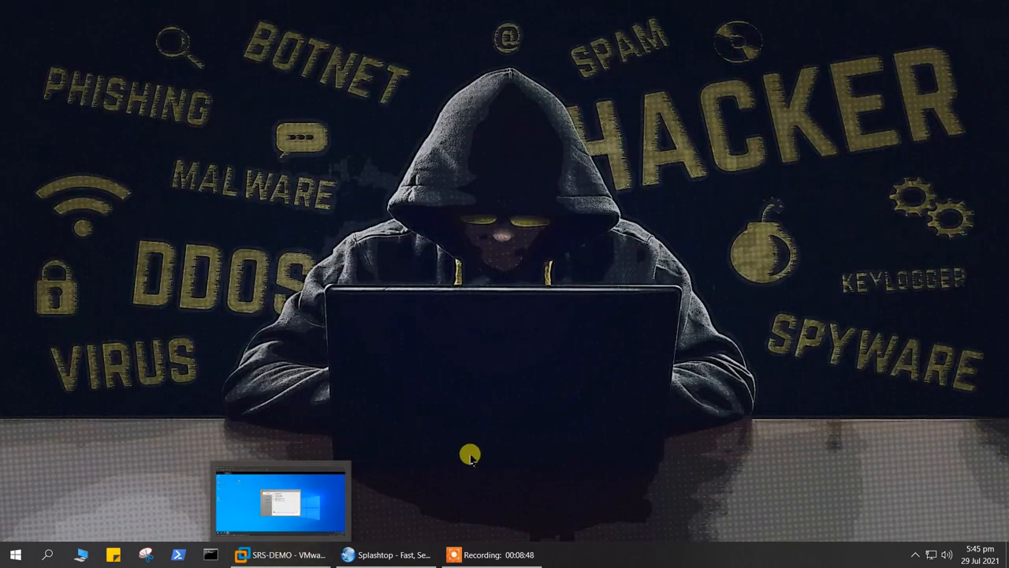
Step: Return to the web console's Computers page and refresh it to reveal SRS-DEMO under Customer1
left_click(390, 555)
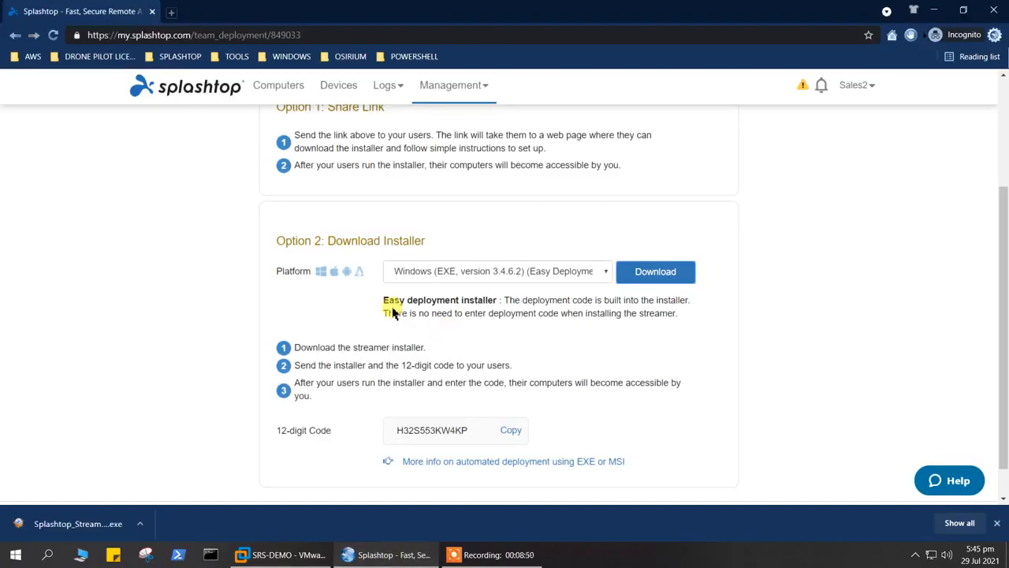
scroll(392, 303, "up", 3)
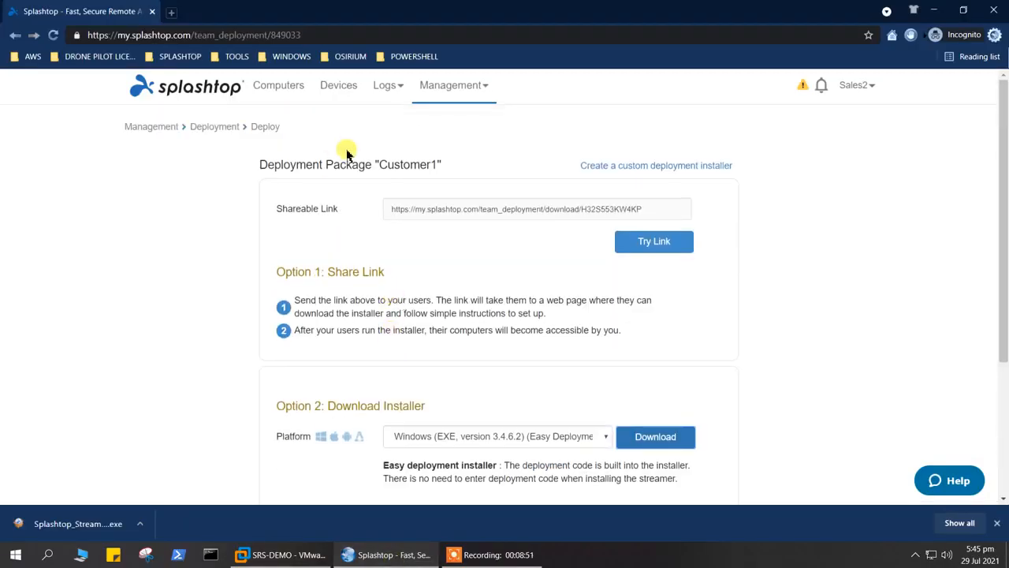
left_click(283, 93)
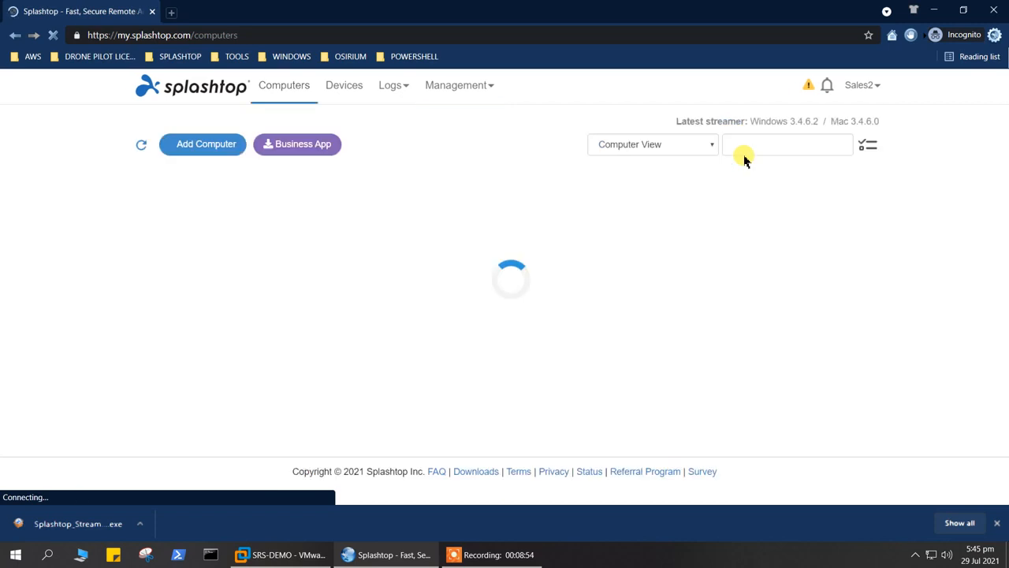
left_click(873, 96)
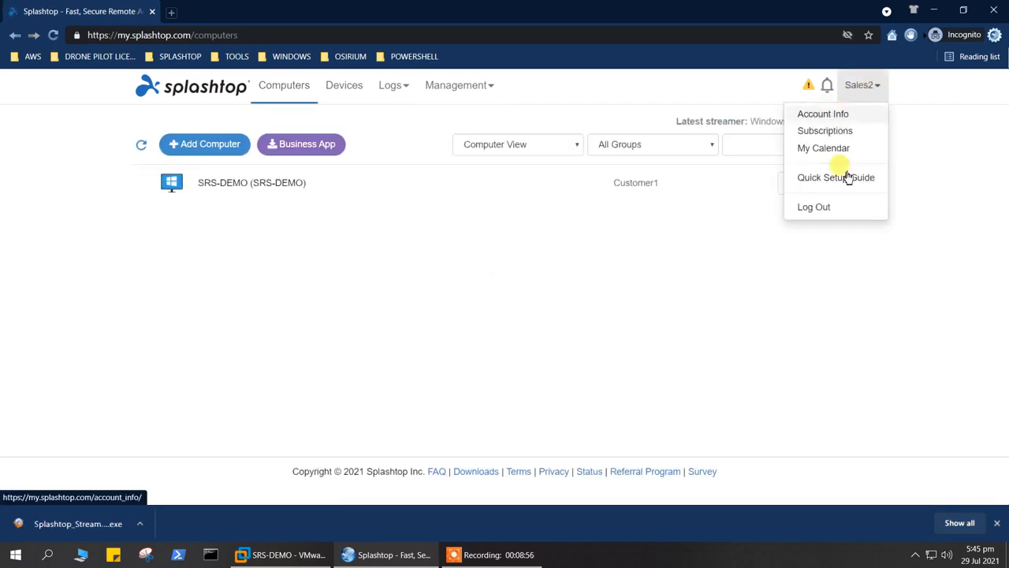
left_click(516, 292)
left_click(141, 145)
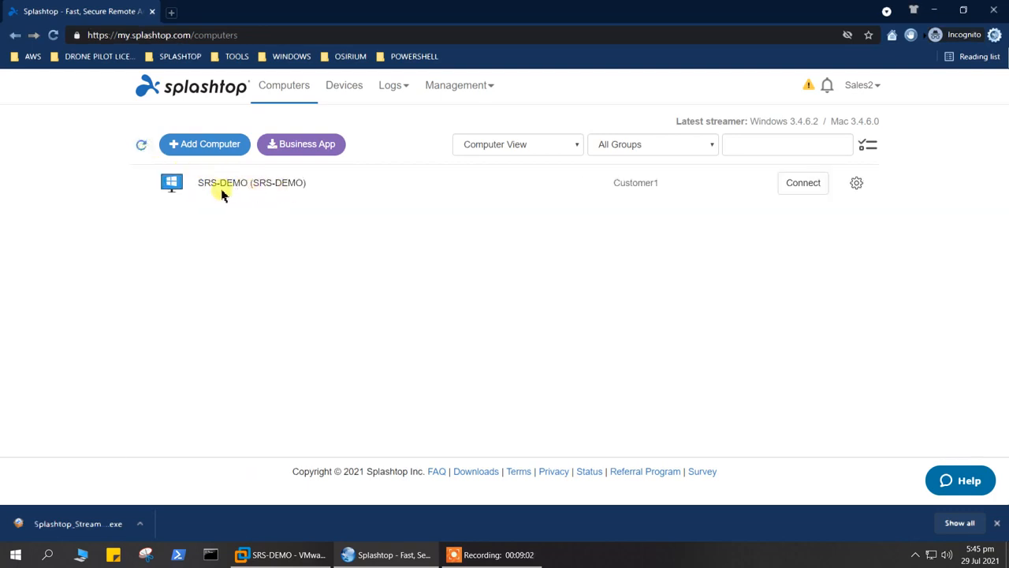
Step: Briefly restore and re-minimise the SRS-DEMO virtual machine, then open the Management menu
left_click(280, 555)
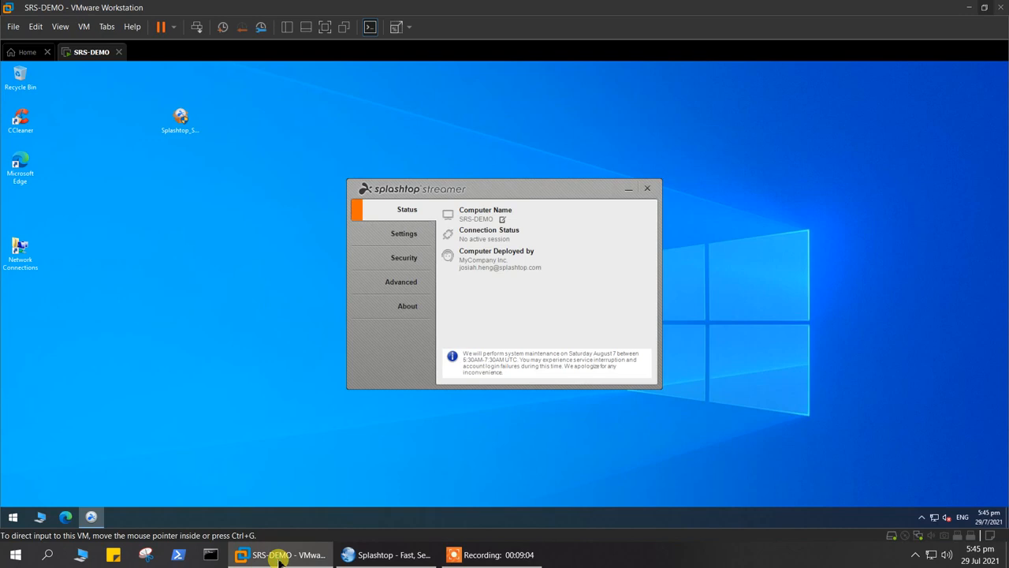
left_click(278, 557)
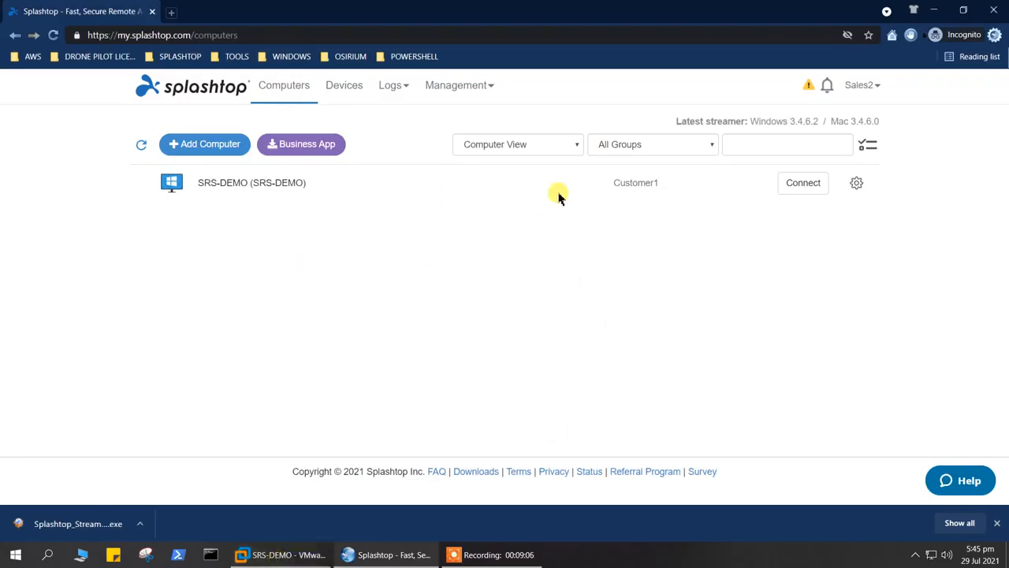
left_click(484, 92)
left_click(488, 92)
left_click(481, 92)
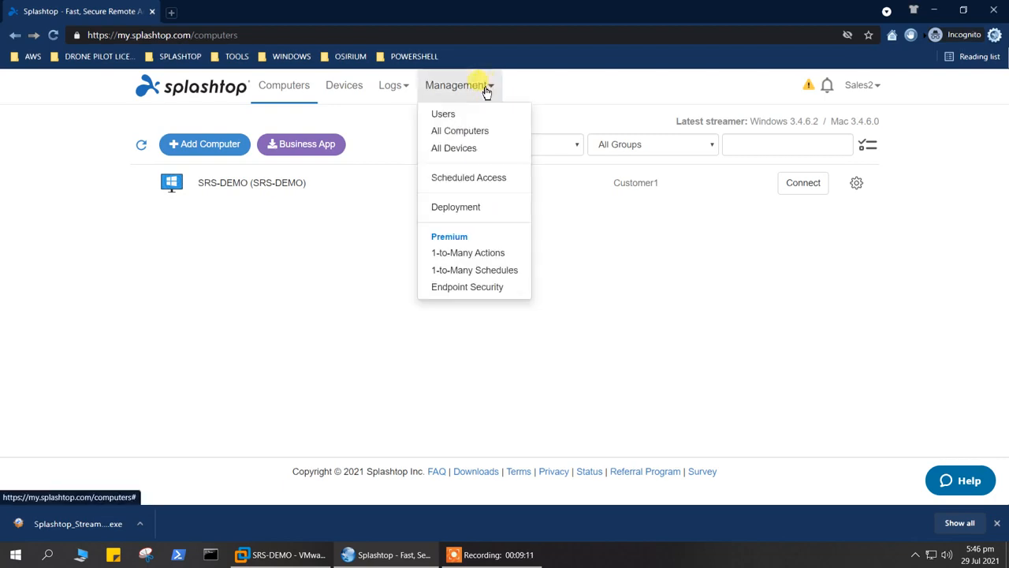
Step: Go to the Users page listing Customer1's Admin and Member accounts
left_click(443, 114)
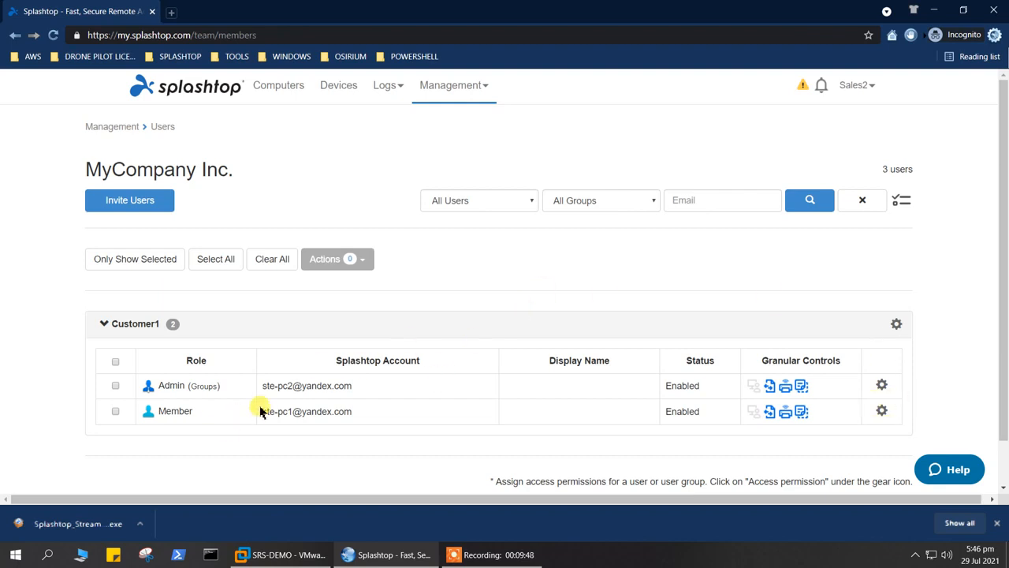
left_click(856, 85)
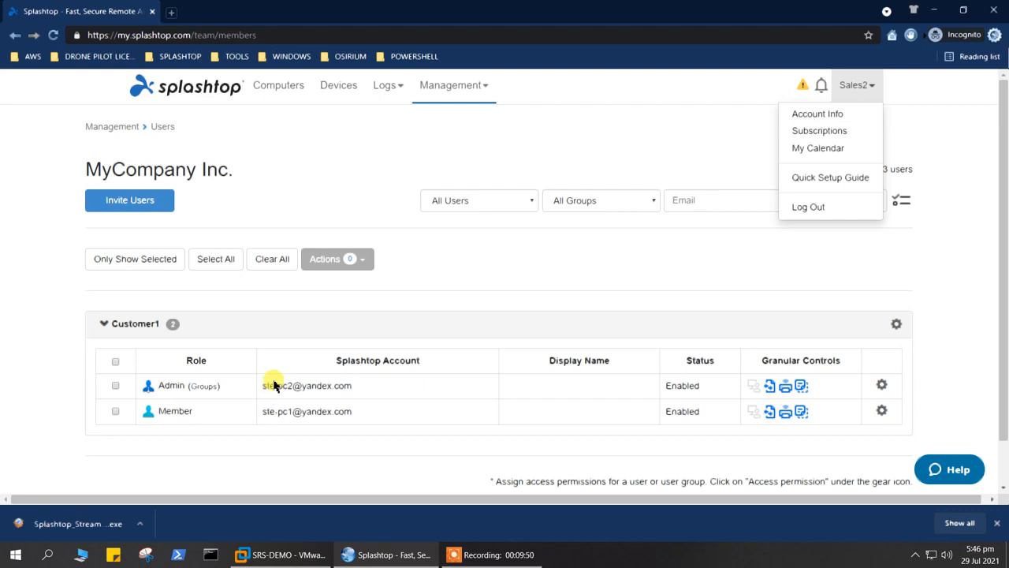
left_click(593, 263)
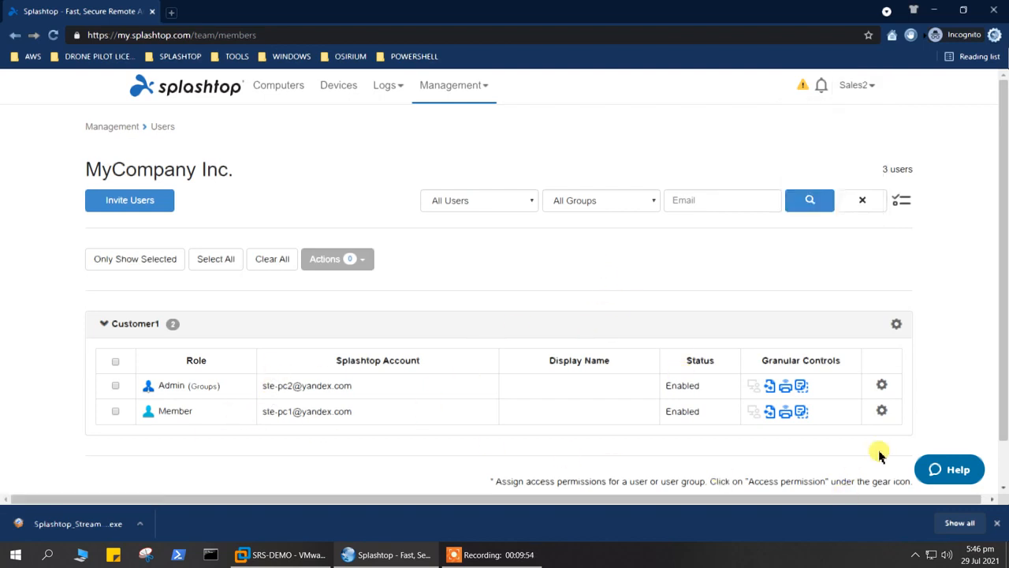
Step: Check the Admin's access permissions (SRS-DEMO already selected), cancel, and open the Member's options
left_click(882, 385)
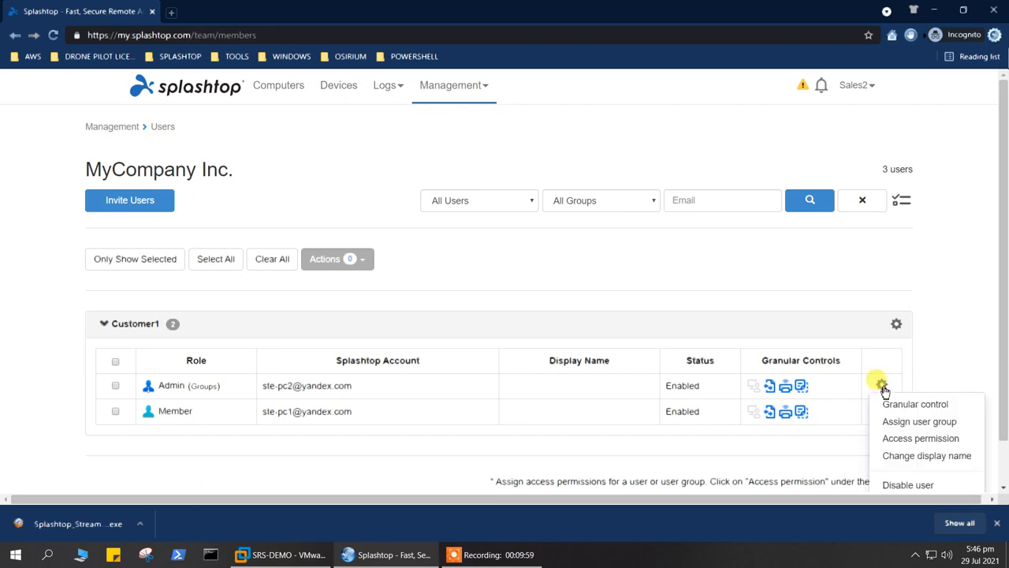
left_click(921, 439)
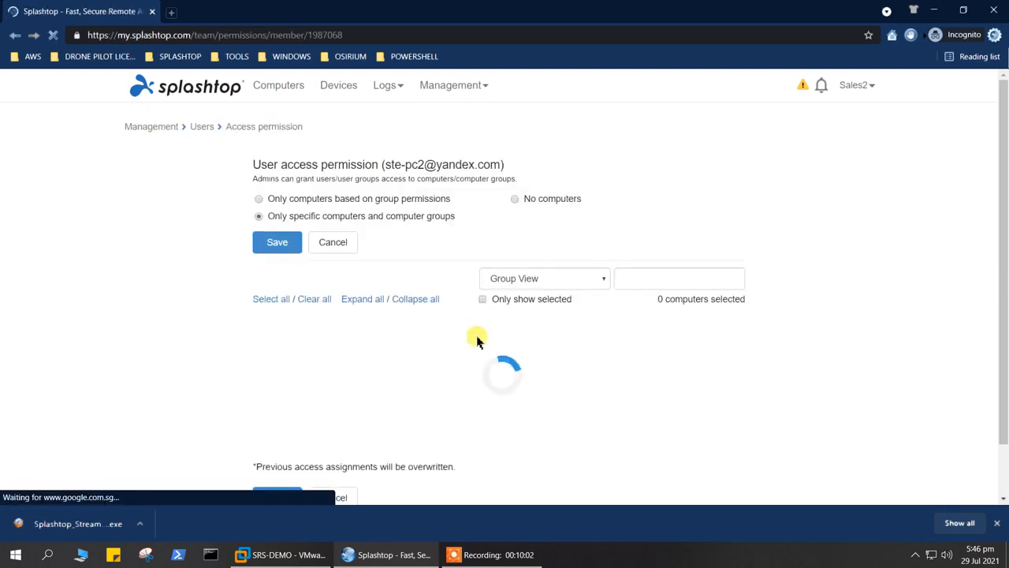
left_click(344, 438)
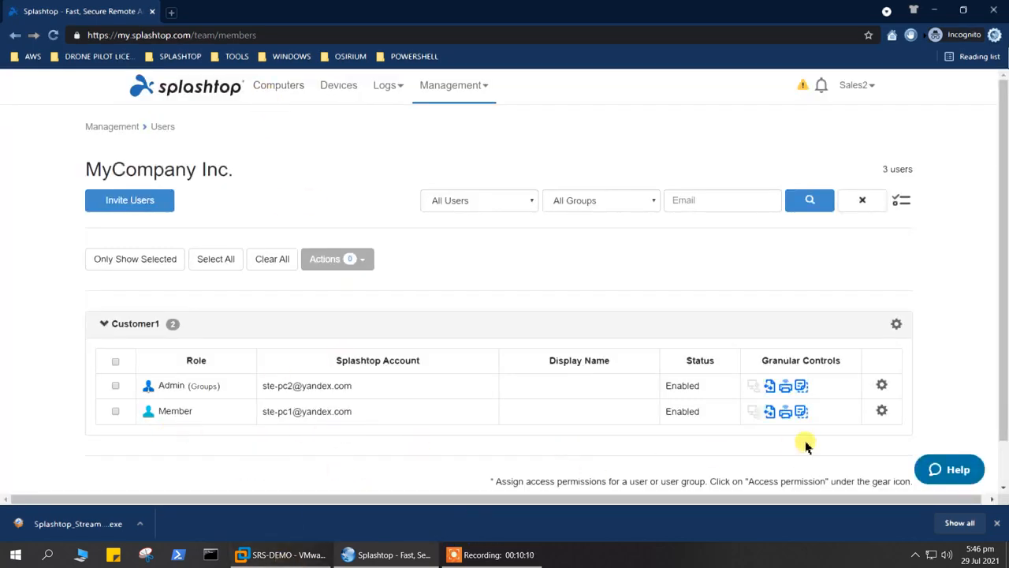
left_click(882, 415)
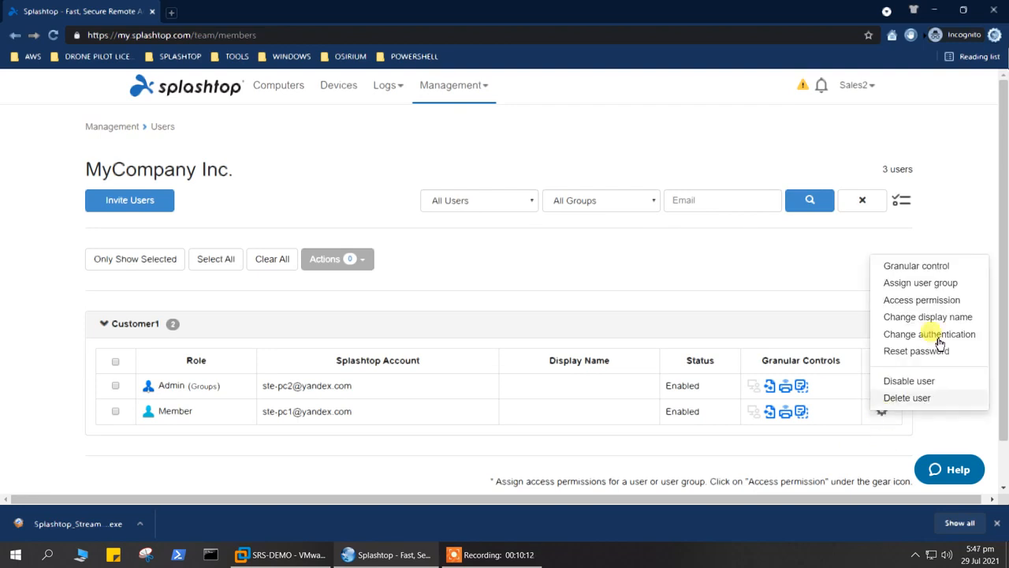
left_click(940, 300)
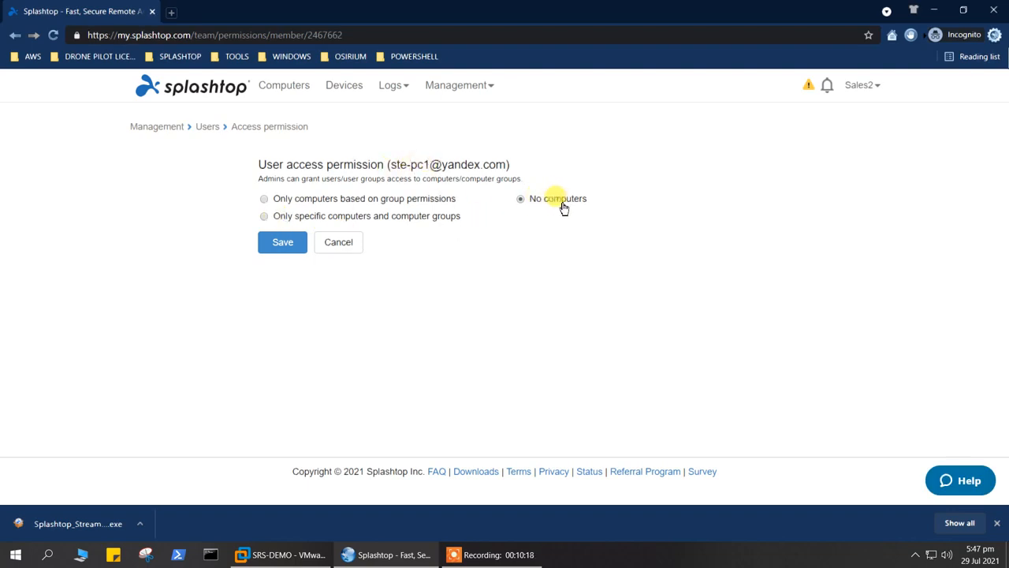
left_click(341, 218)
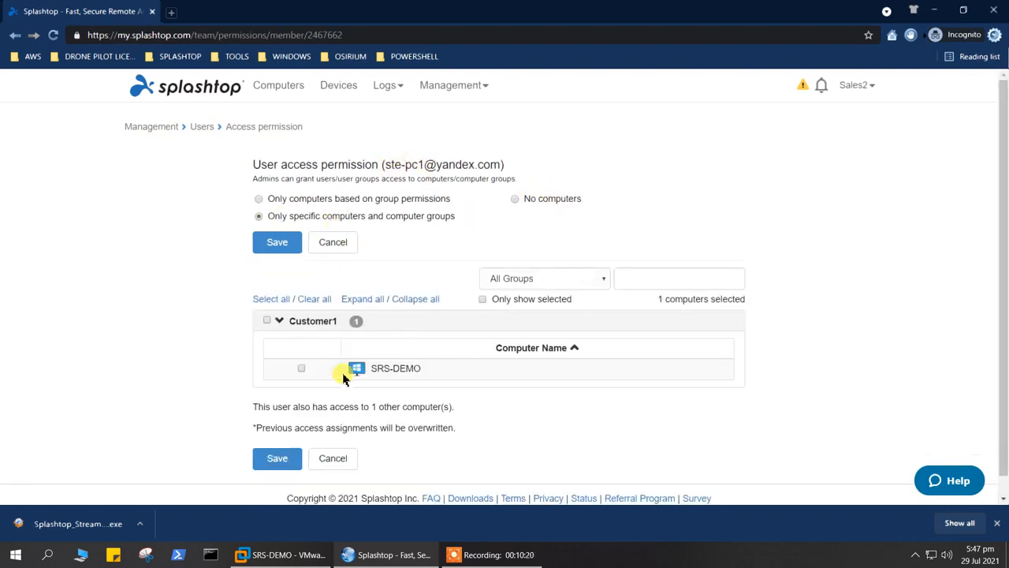
left_click(301, 368)
left_click(277, 461)
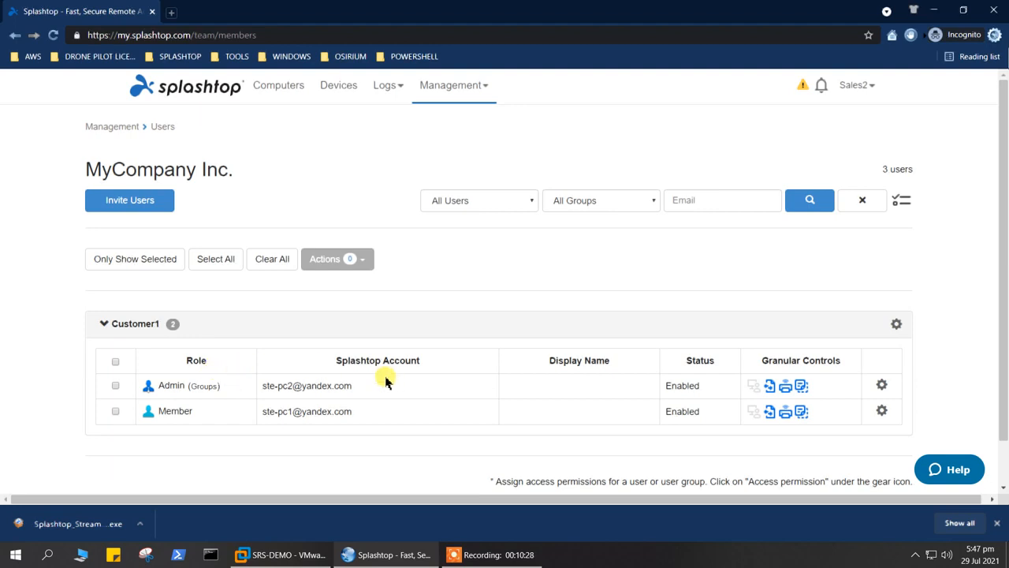
left_click(454, 85)
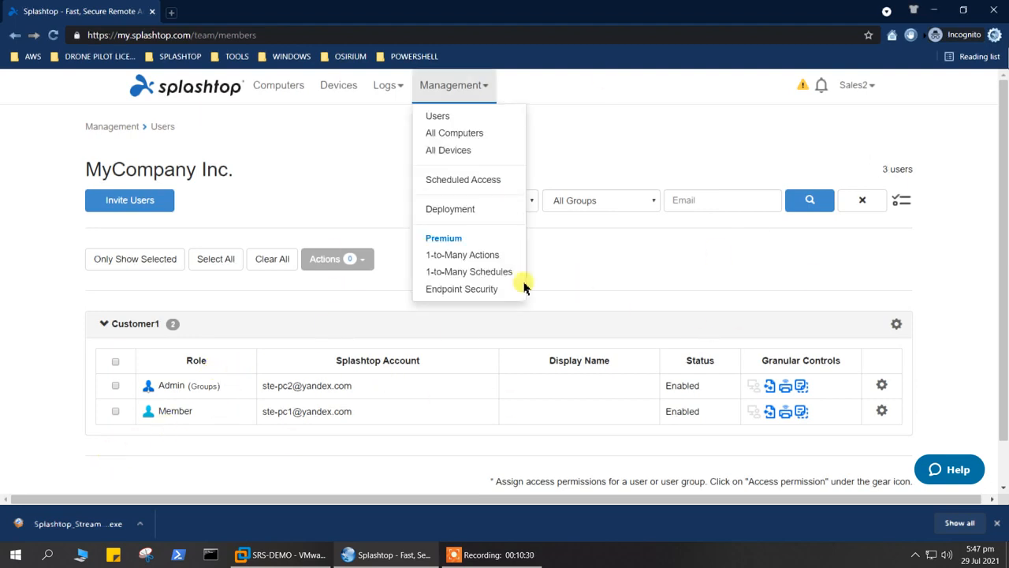
left_click(828, 280)
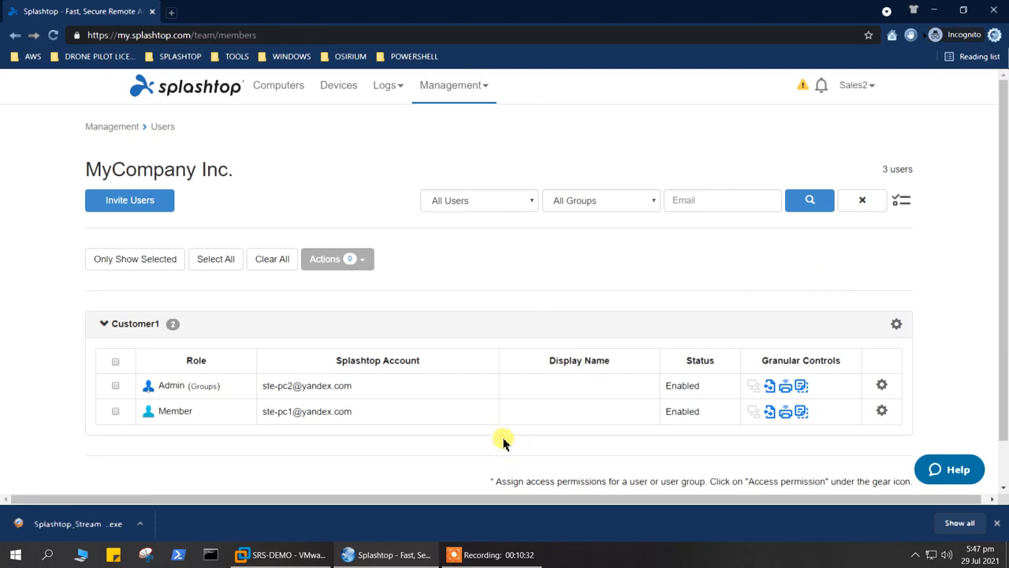
left_click(391, 557)
Step: Bring the web console back and show the Computers page listing SRS-DEMO under Customer1
left_click(395, 556)
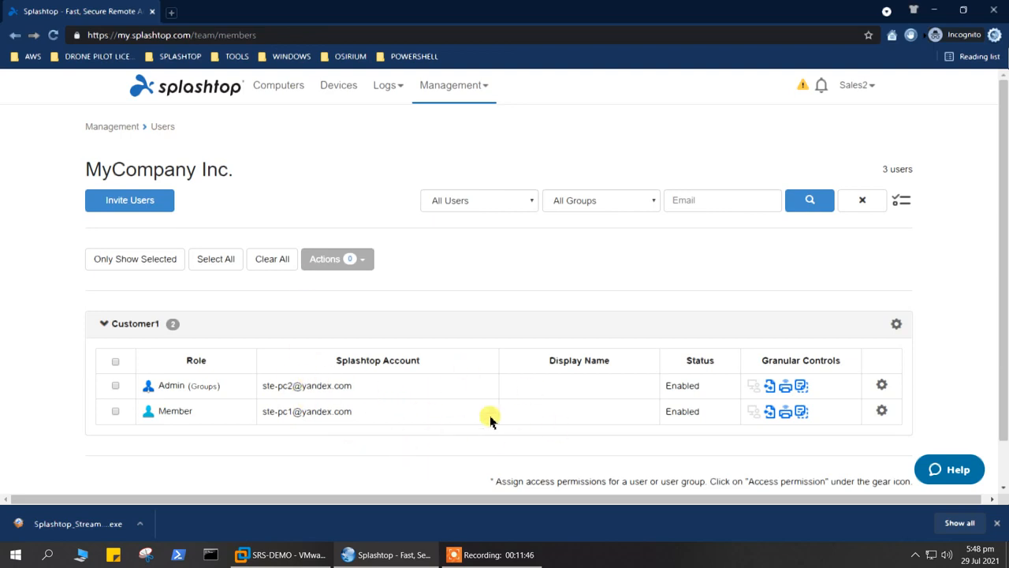
left_click(278, 91)
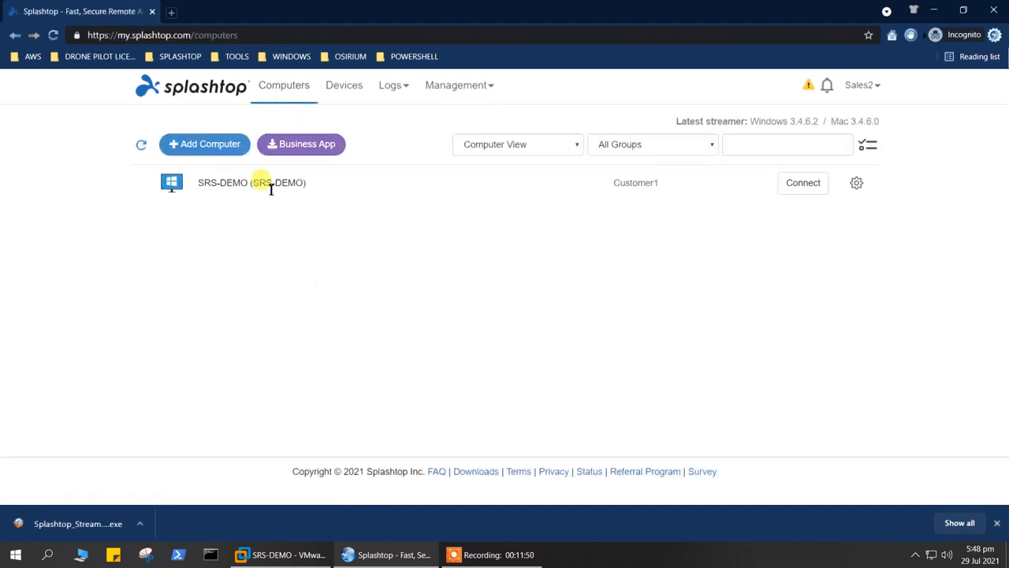
Step: Minimise Chrome, launch Splashtop Business from the desktop, and centre its login window
left_click(933, 11)
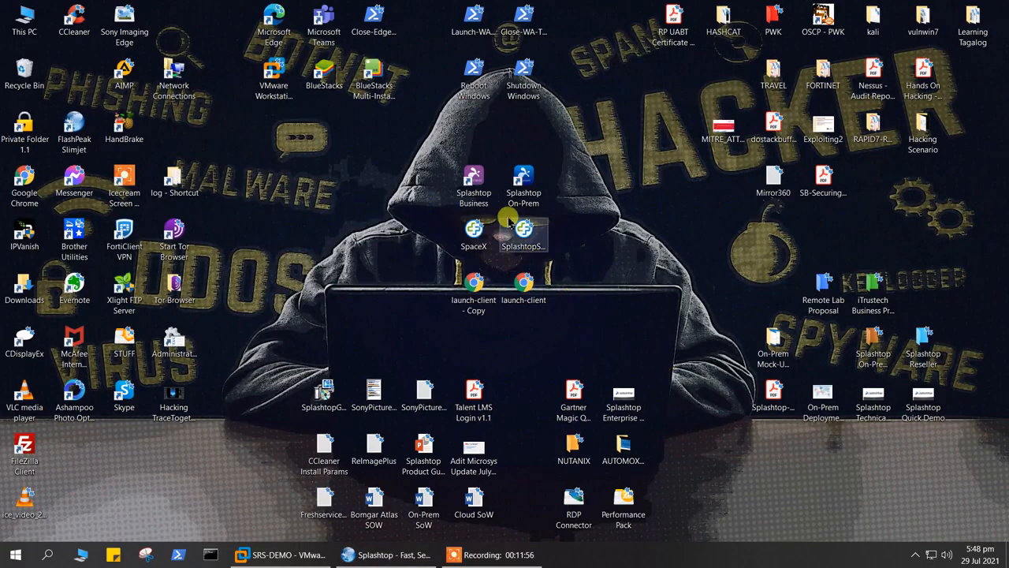
double_click(476, 181)
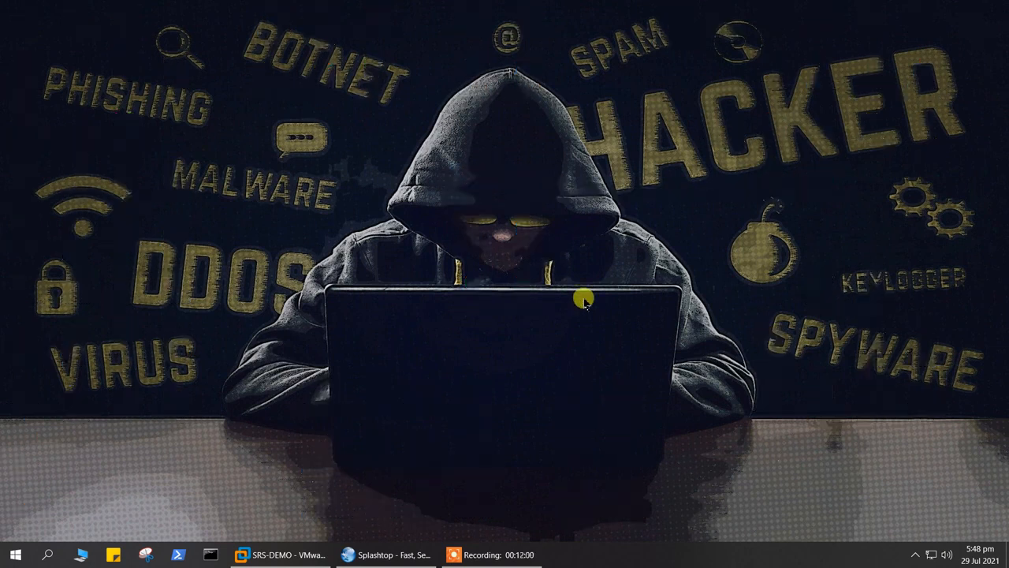
left_click_drag(839, 55, 689, 68)
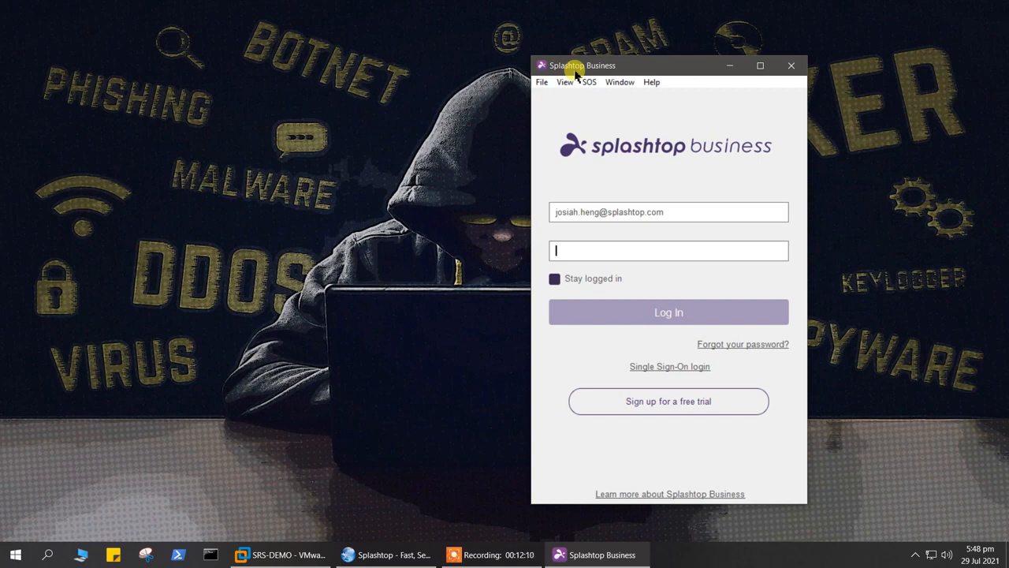
Step: Sign in with the member account's email and password, then enter the two-step verification code
triple_click(688, 213)
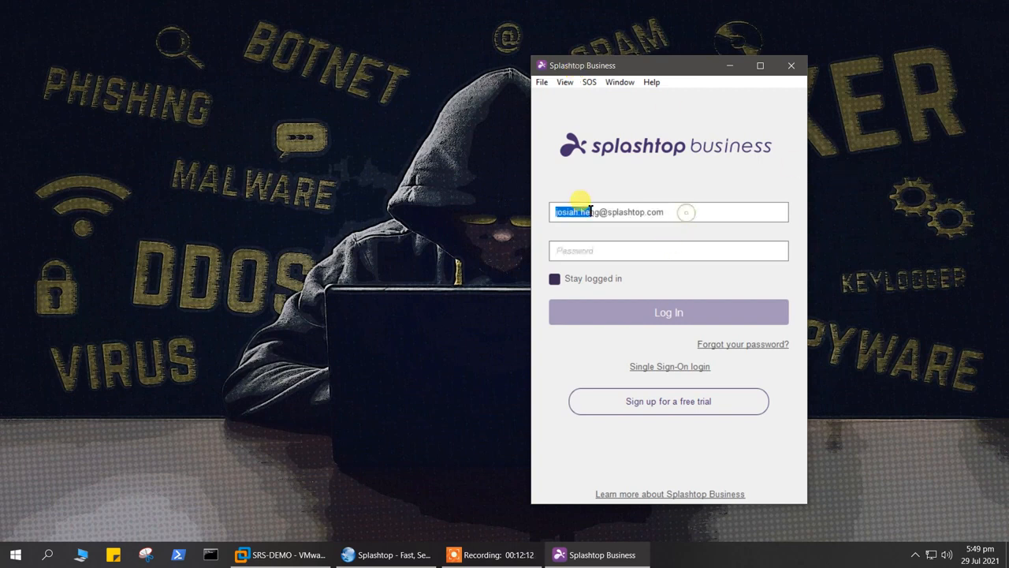
key("BackSpace")
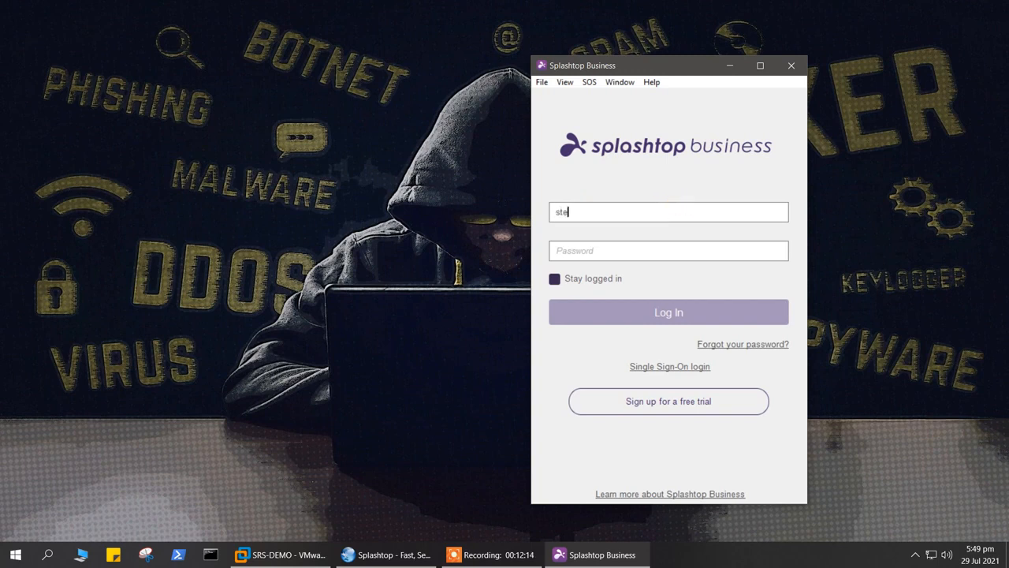
key("Tab")
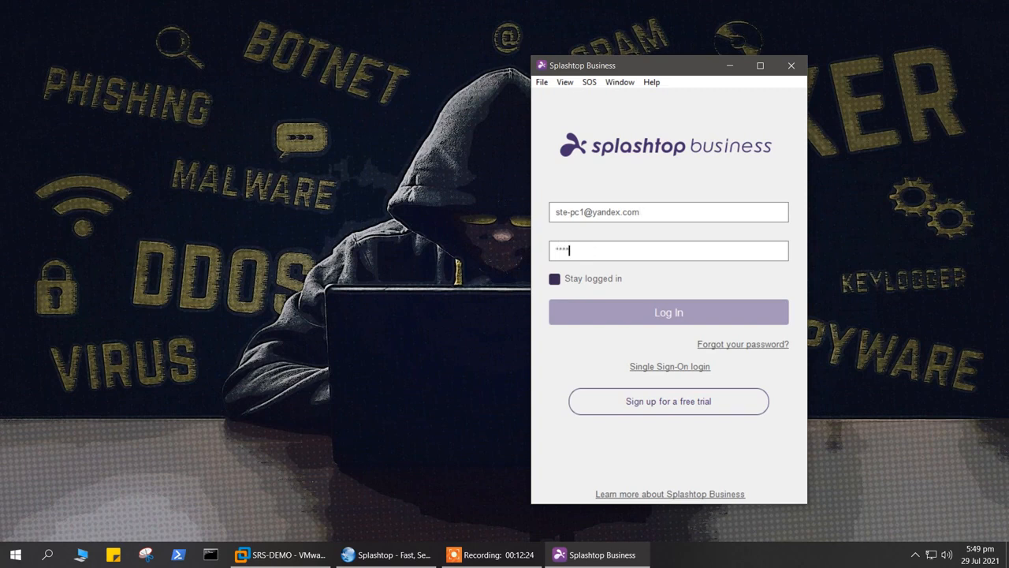
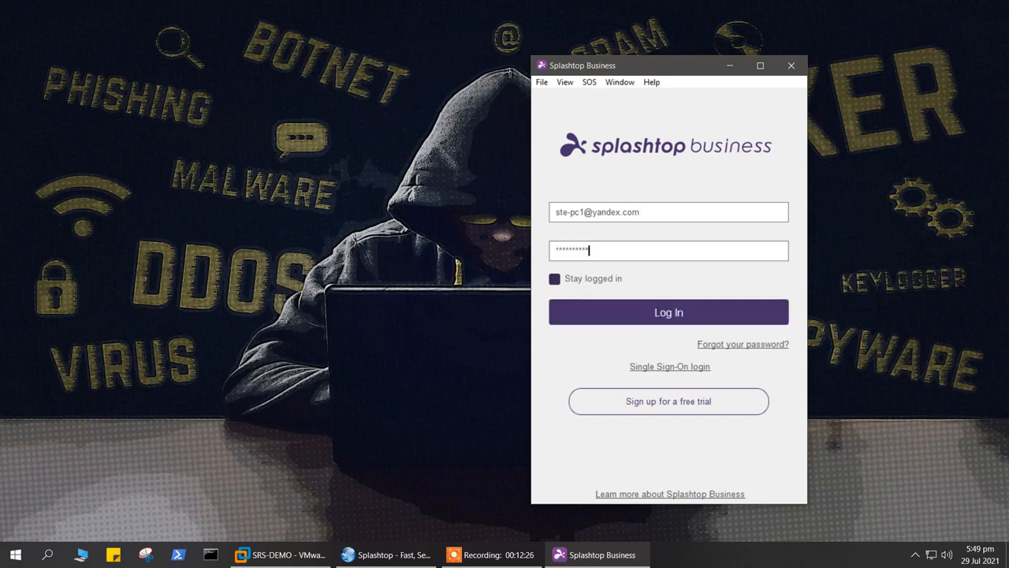
key("Return")
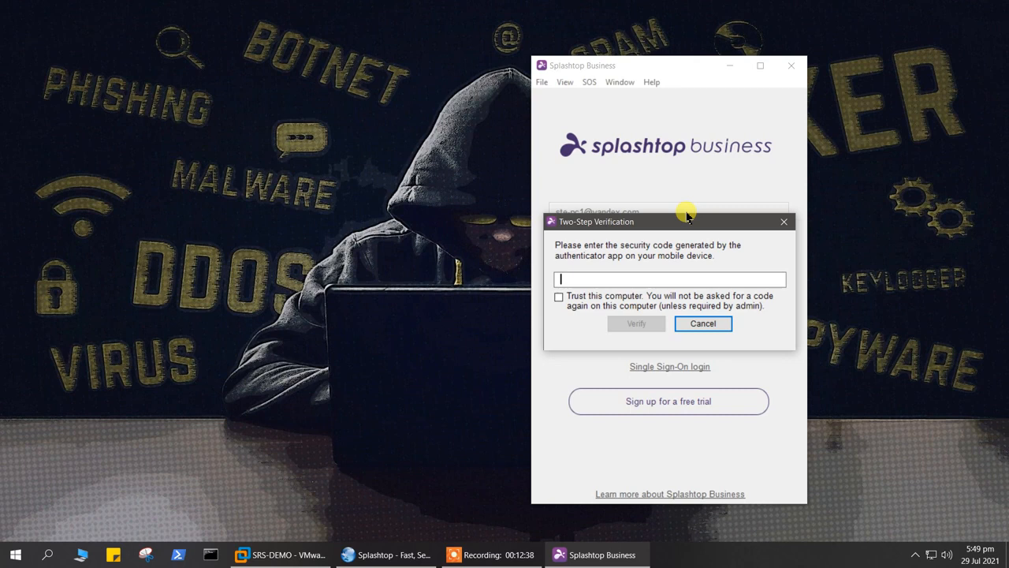
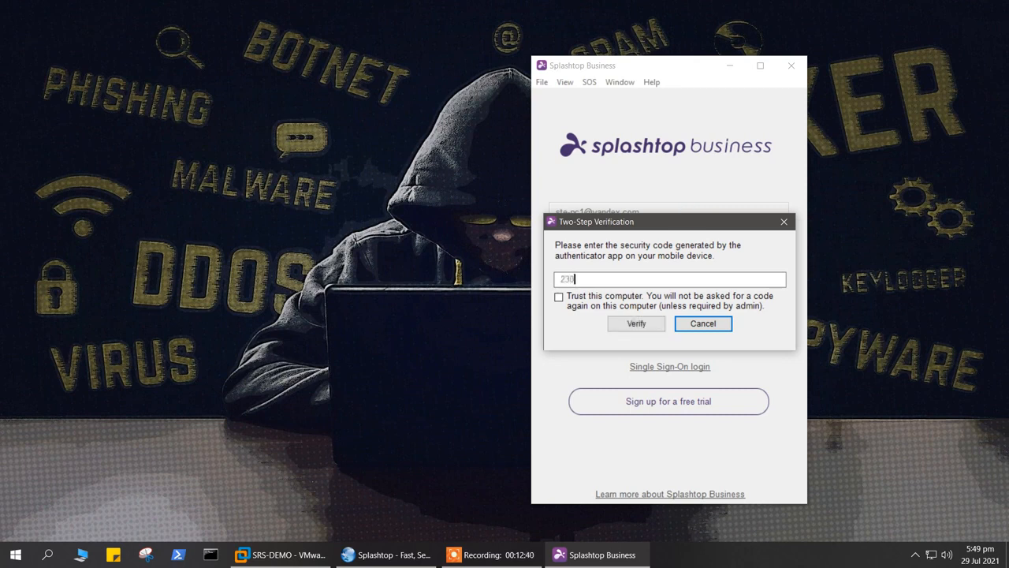
key("Return")
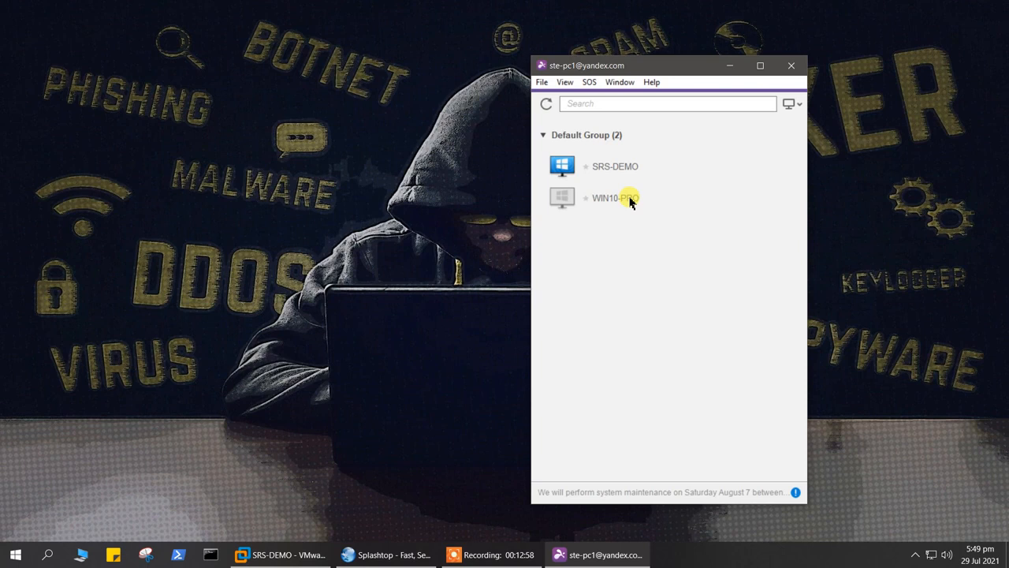
Step: Start a remote session to SRS-DEMO from its row in the computer list
mouse_move(647, 171)
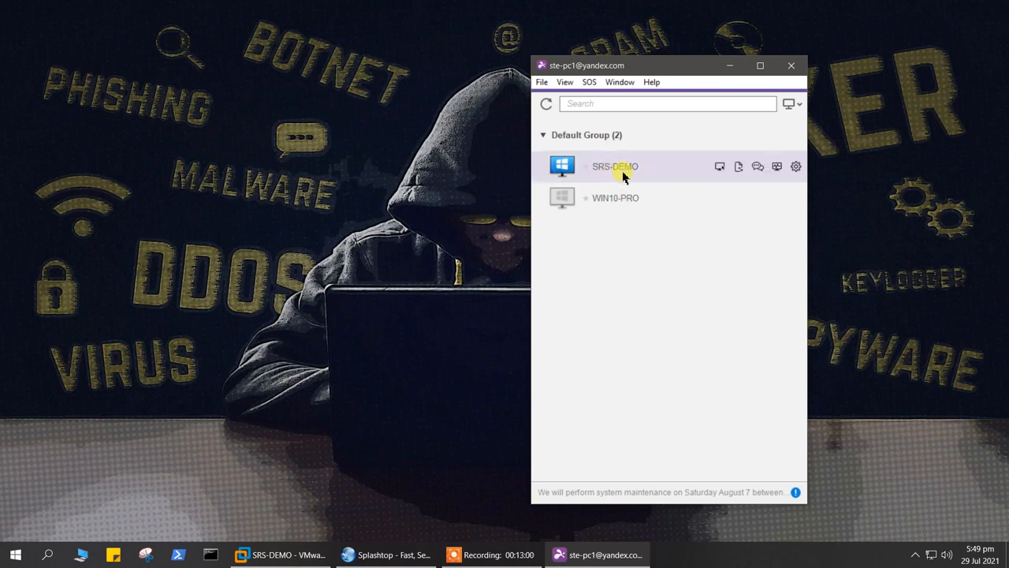
left_click(720, 166)
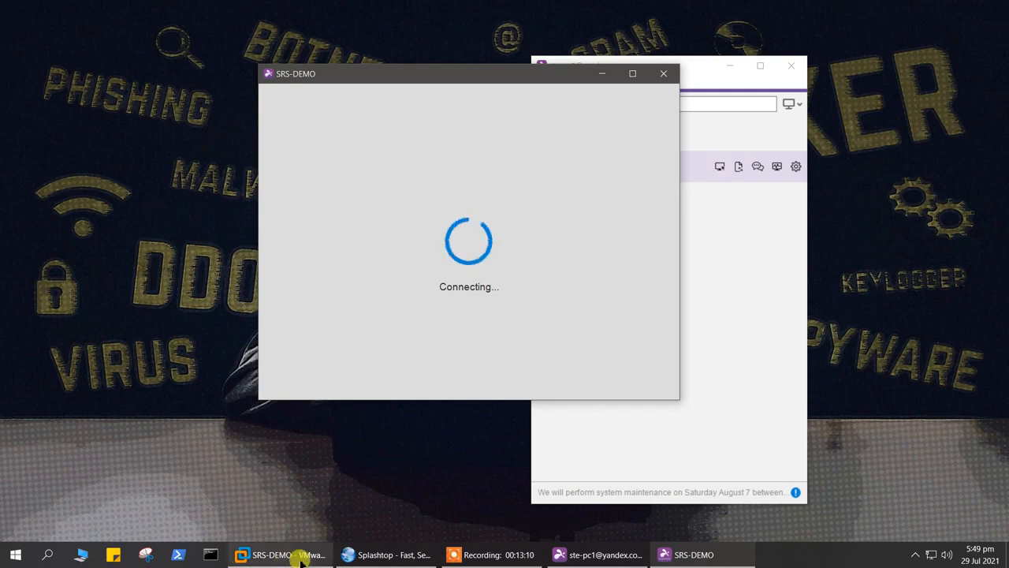
mouse_move(277, 559)
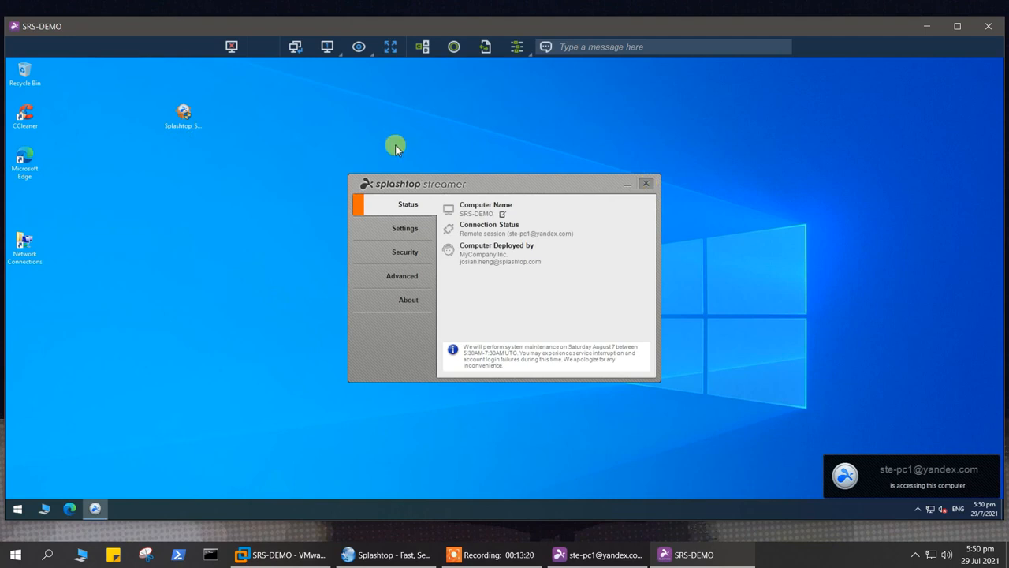
Step: Open SRS-DEMO's sleep settings and edit the Balanced power plan
left_click(16, 508)
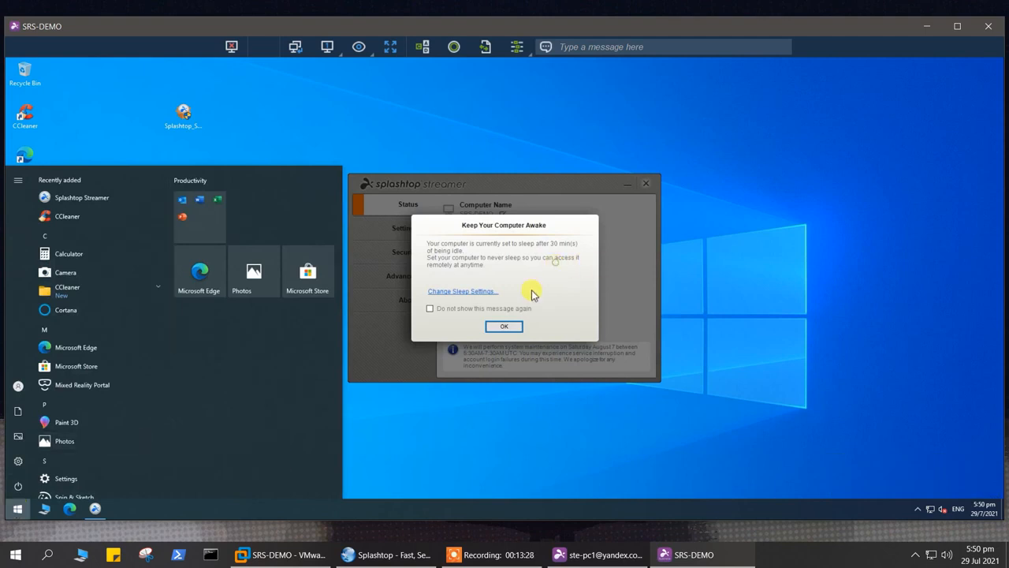
left_click(471, 296)
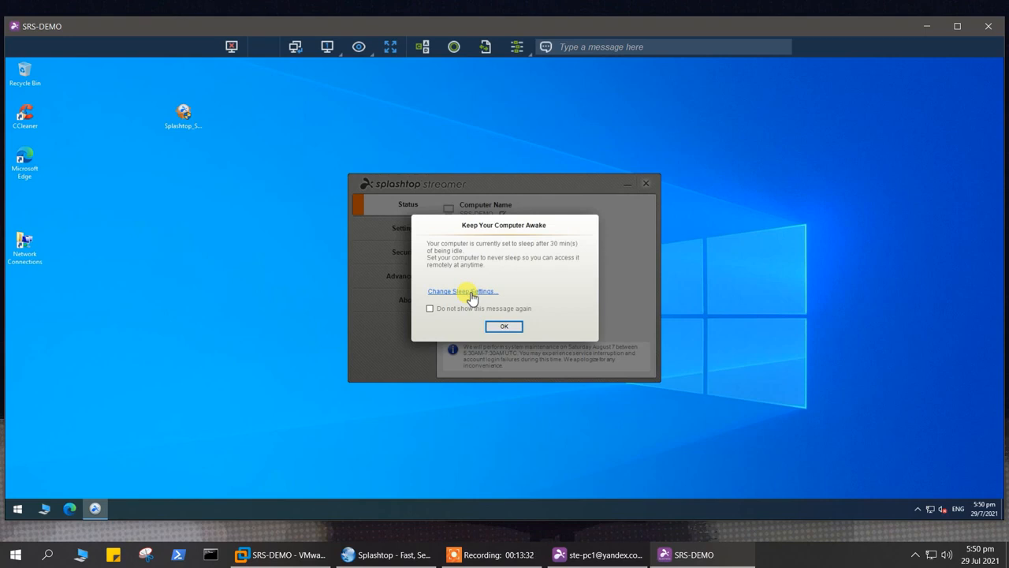
left_click(471, 292)
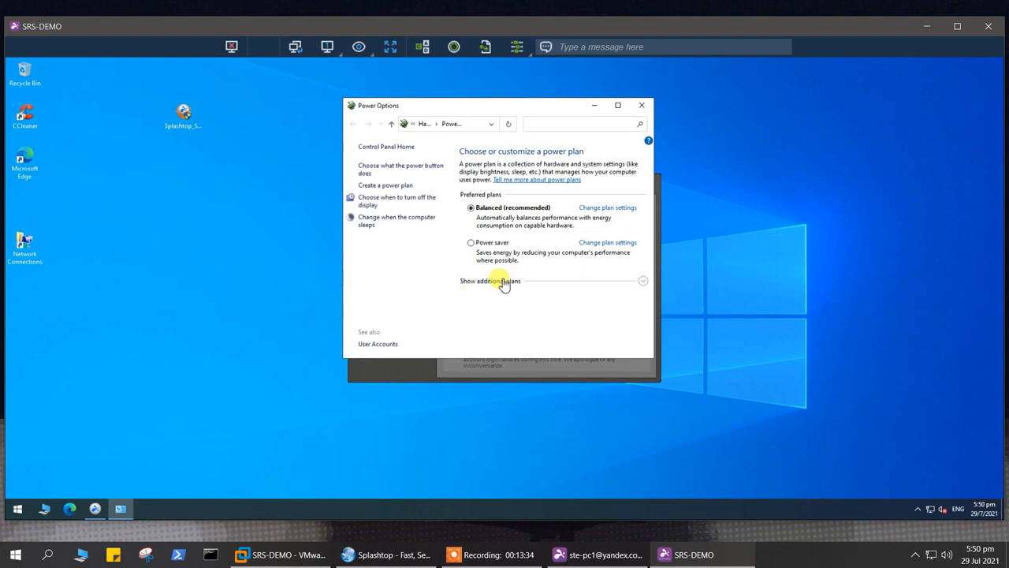
left_click(643, 282)
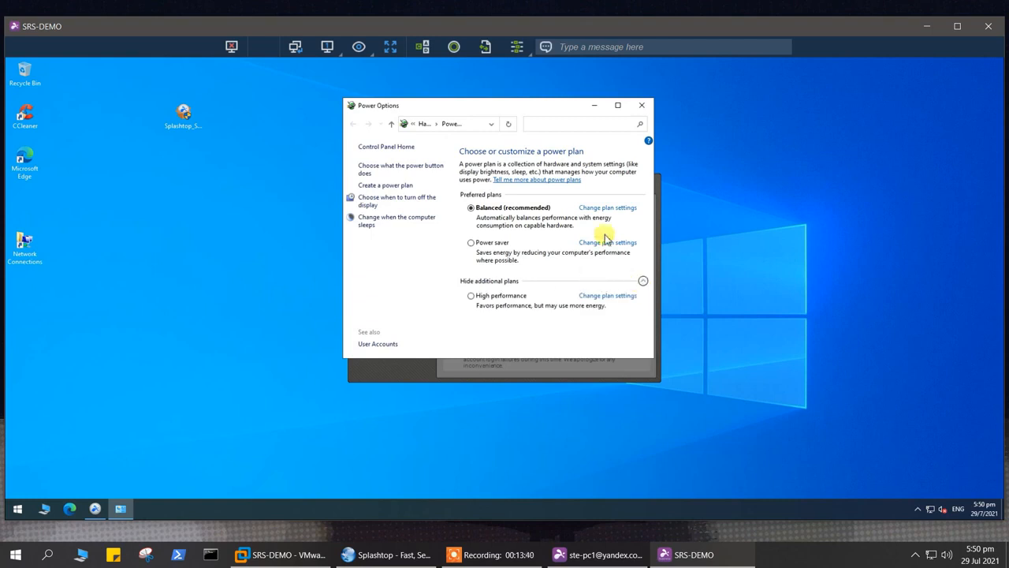
left_click(614, 209)
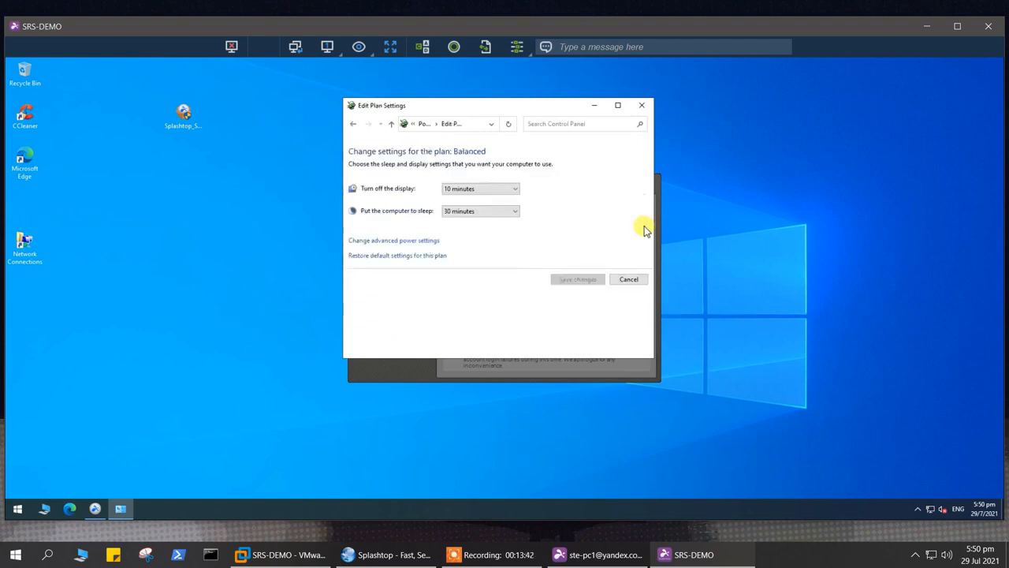
Step: Set display off and sleep to Never, save, close Power Options, and dismiss the reminder
left_click(479, 188)
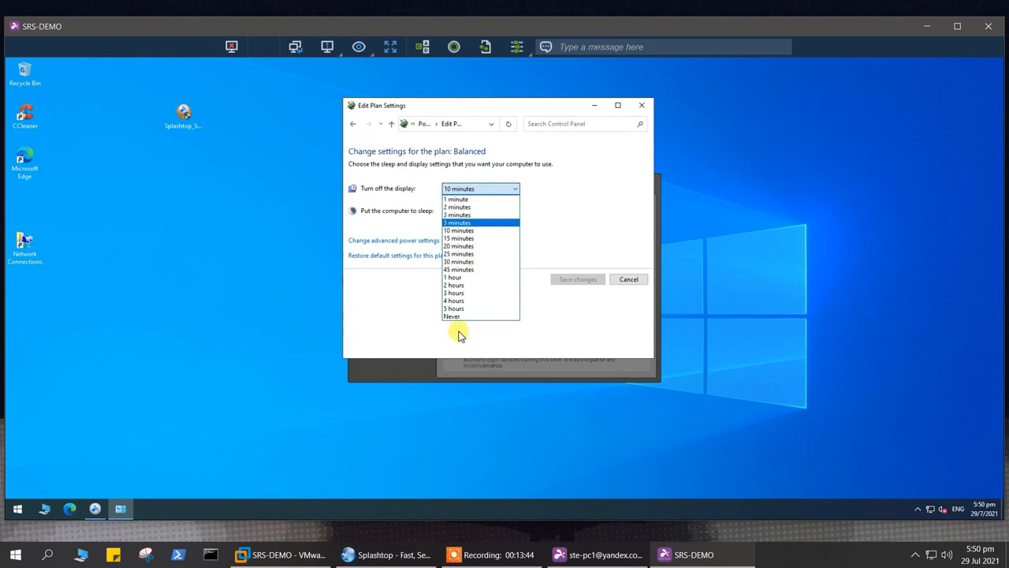
left_click(460, 317)
left_click(483, 210)
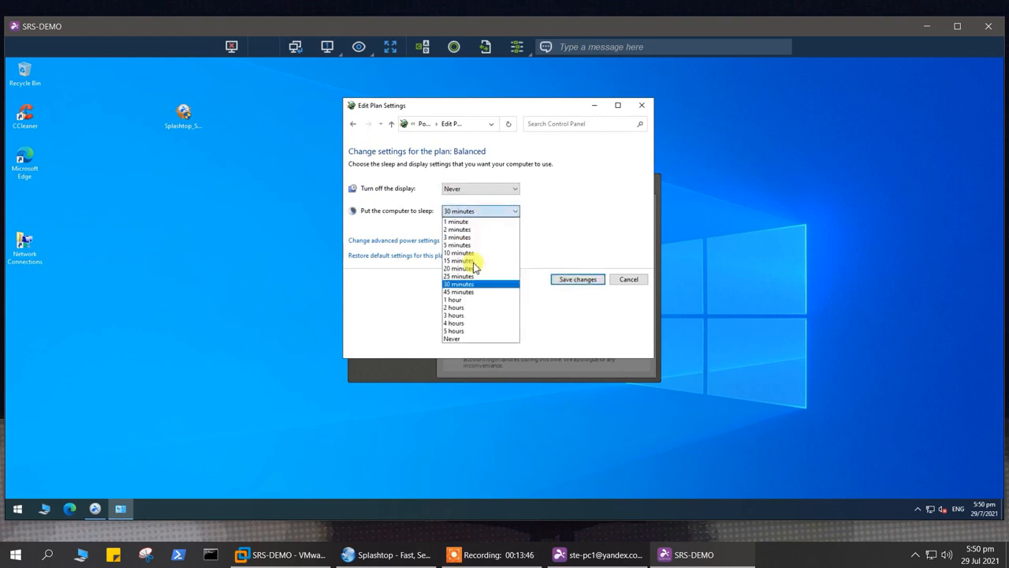
left_click(584, 281)
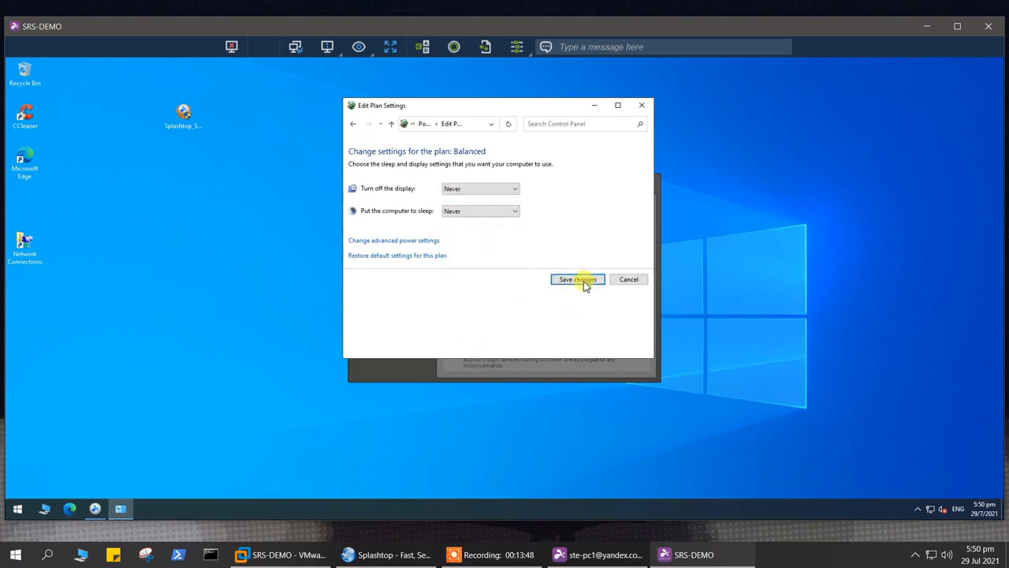
left_click(583, 281)
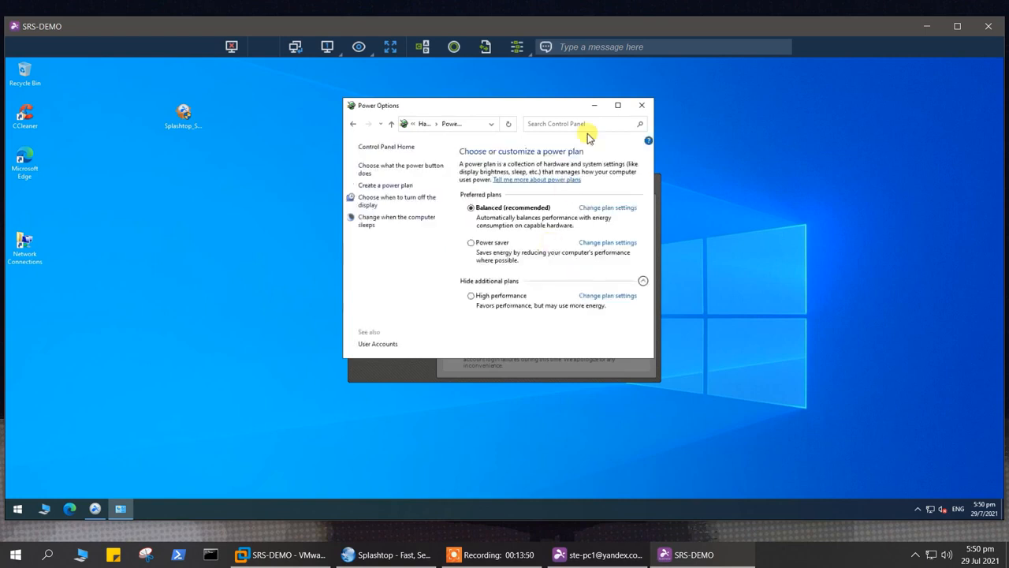
left_click(642, 109)
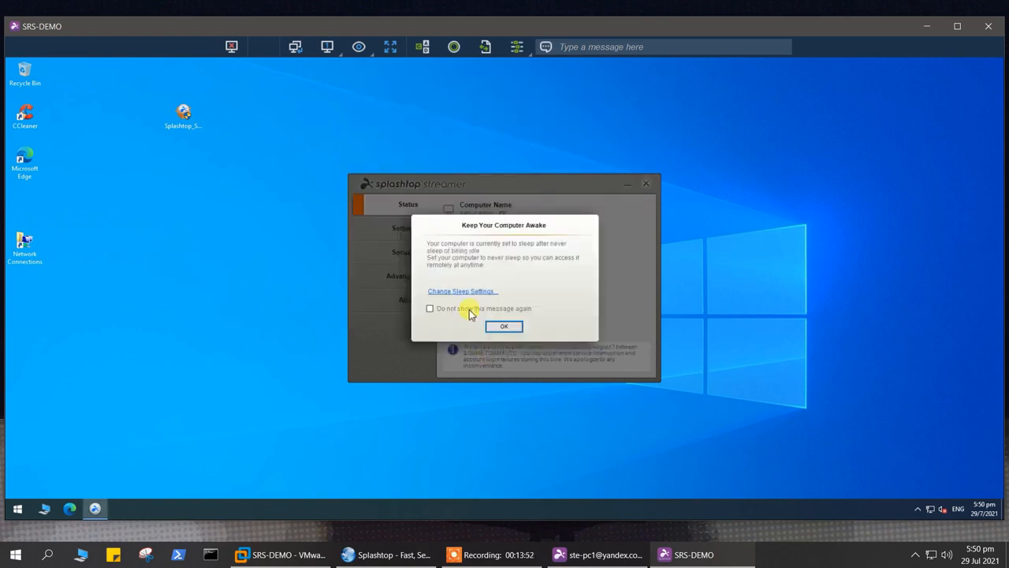
left_click(511, 326)
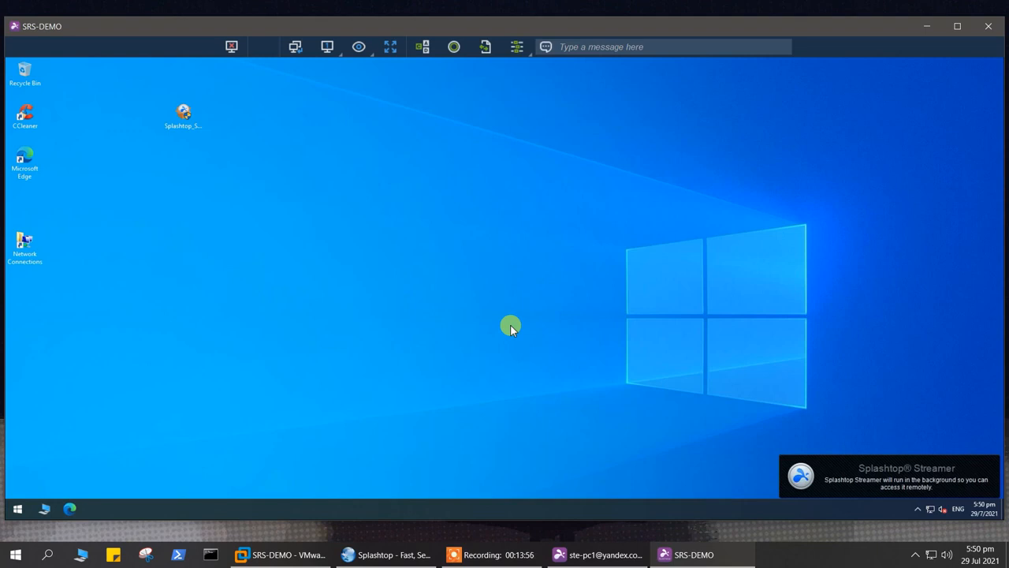
Step: Disconnect the remote session to SRS-DEMO
left_click(231, 48)
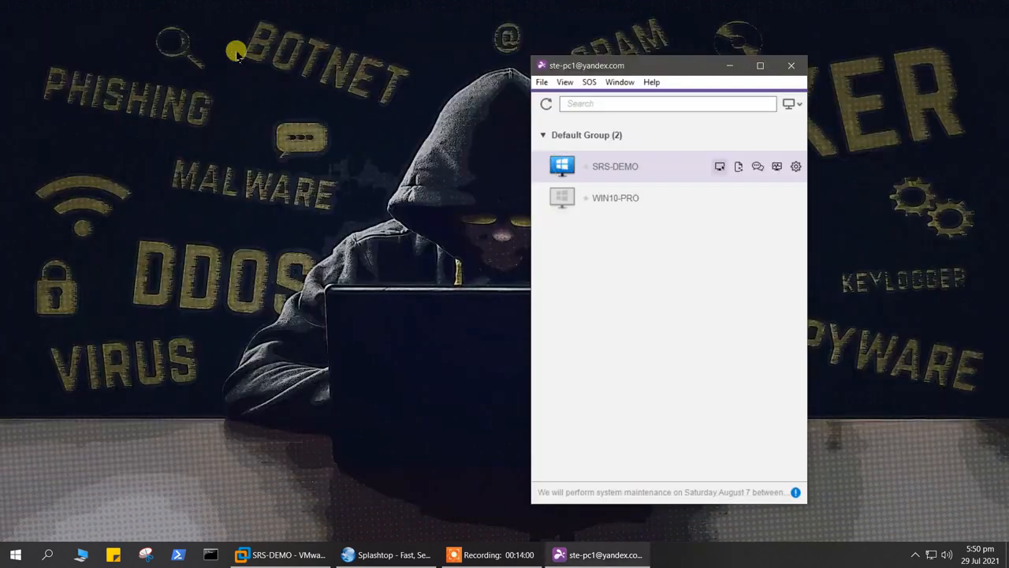